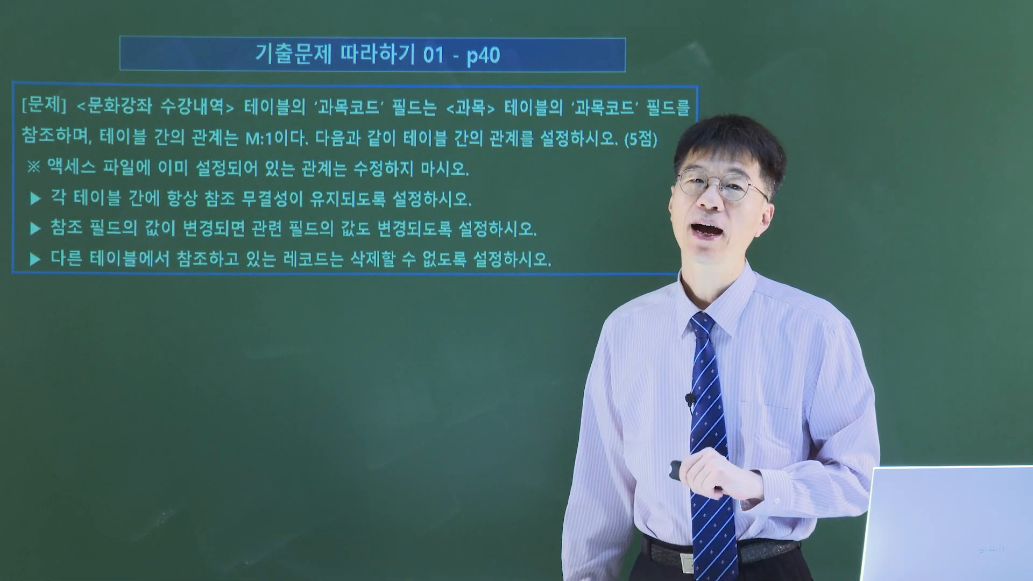
pyautogui.press('pagedown')
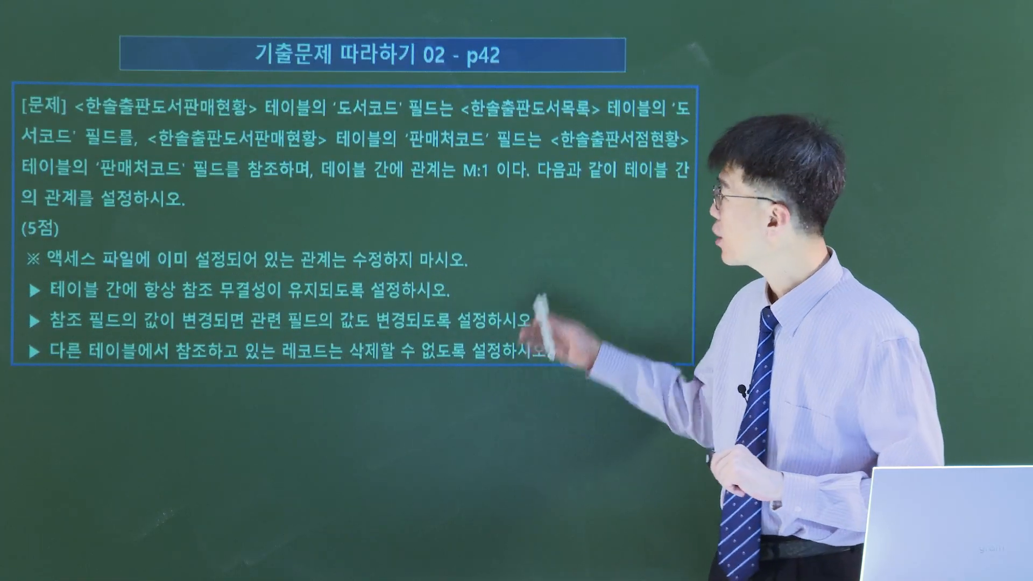
pyautogui.press('pagedown')
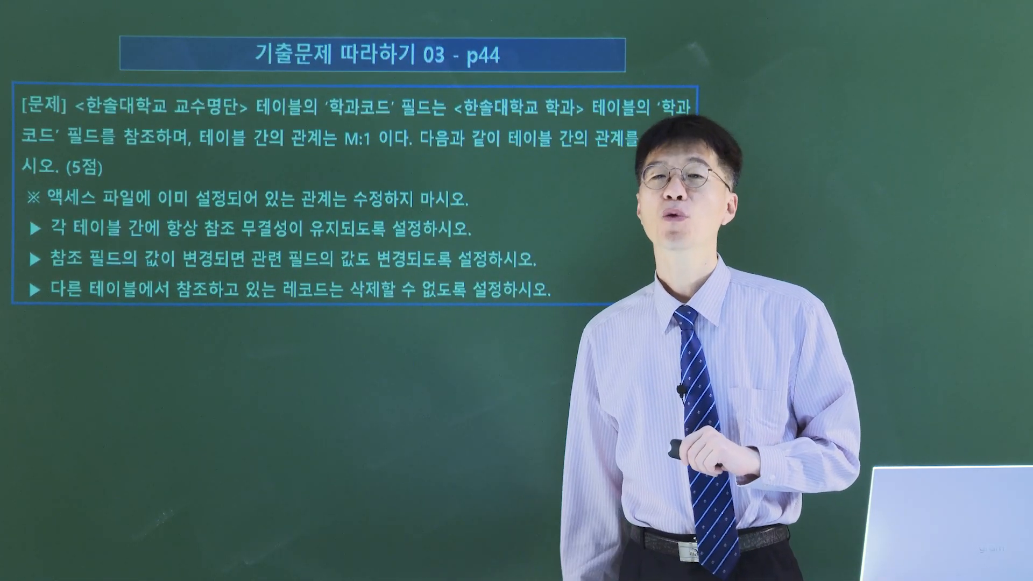
pyautogui.press('pagedown')
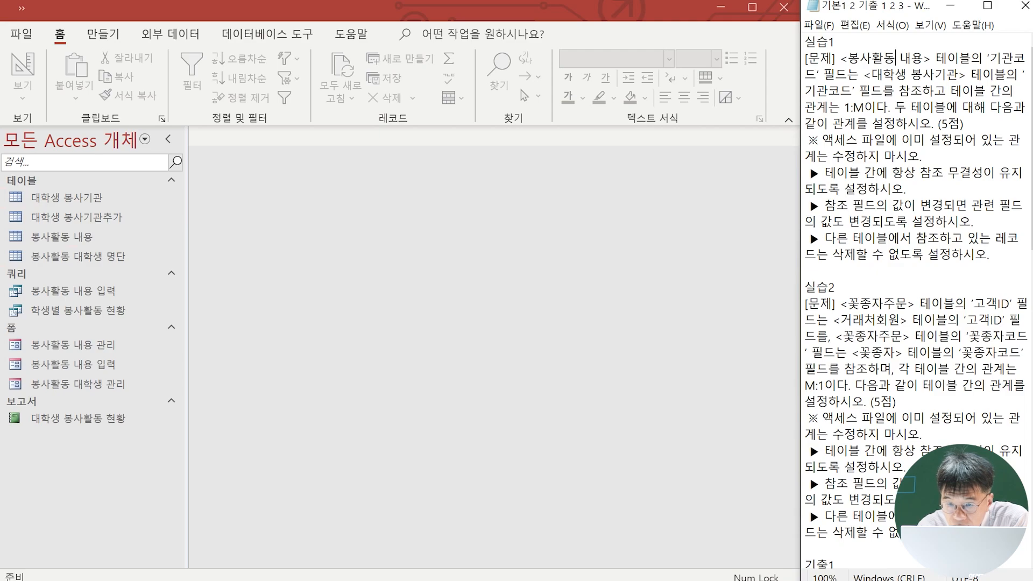
# Step: Open the database's Relationships window and display all existing relationships
pyautogui.moveTo(833, 124); pyautogui.dragTo(932, 124)
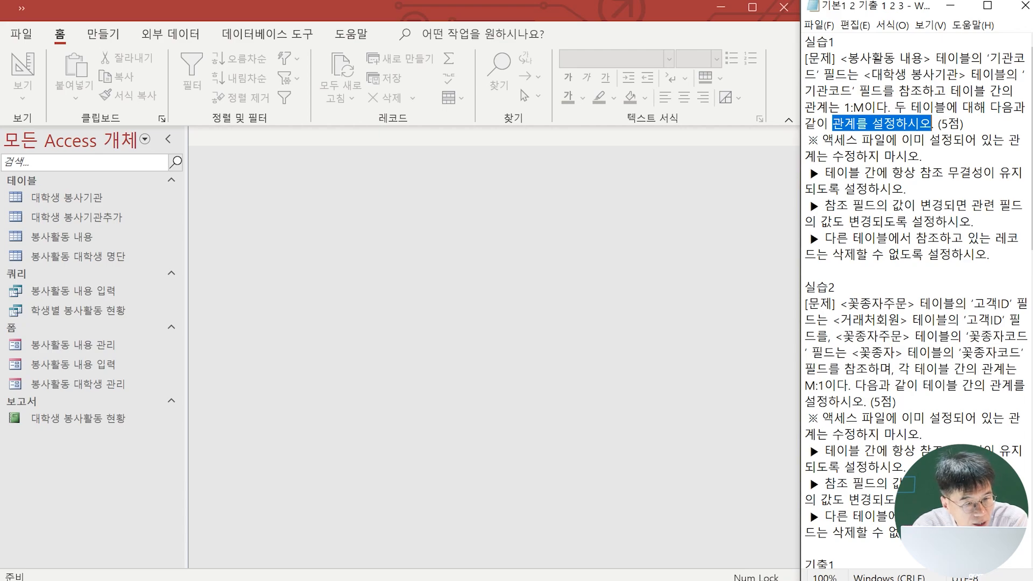
pyautogui.click(268, 33)
pyautogui.click(268, 34)
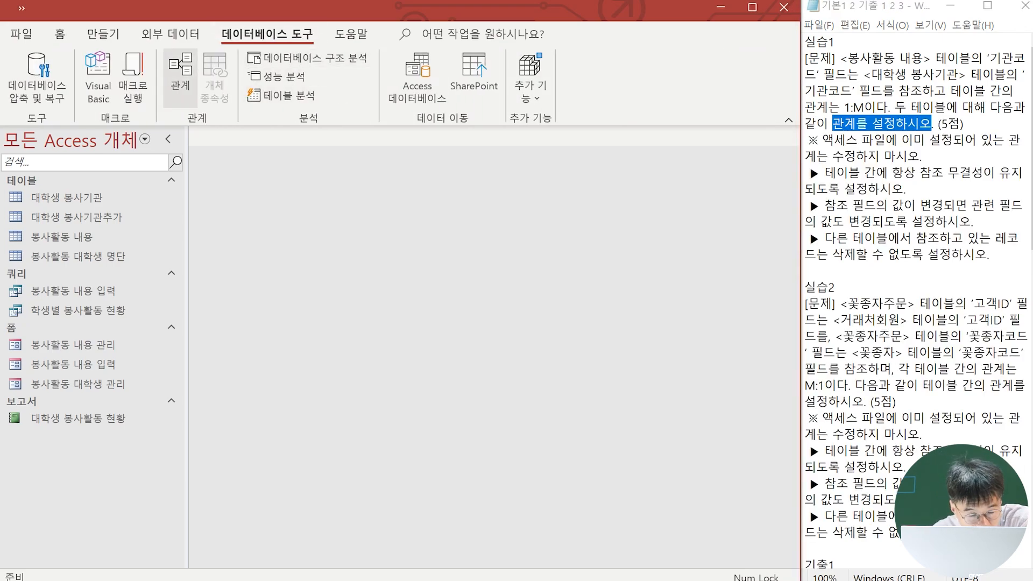
pyautogui.click(181, 75)
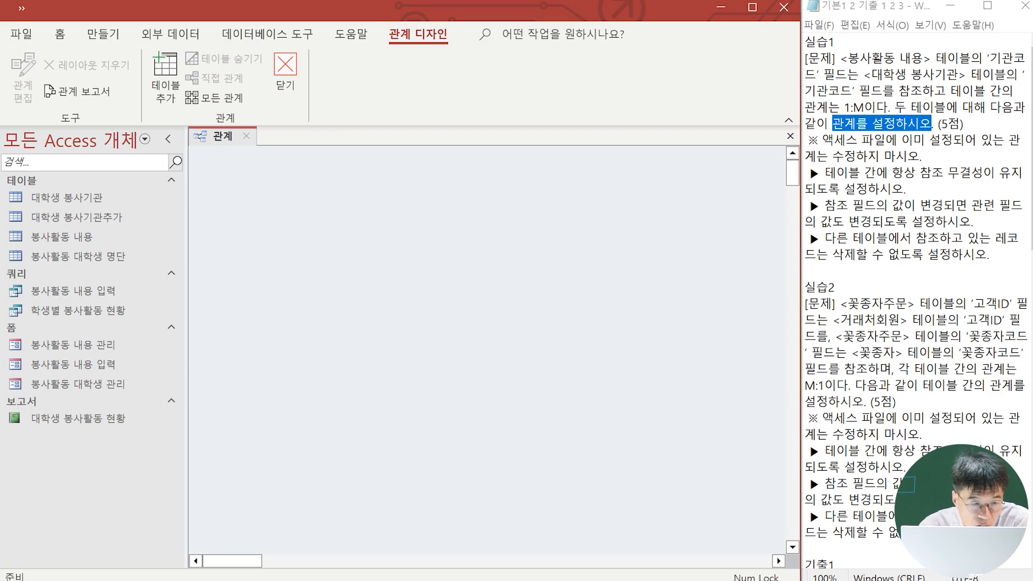
pyautogui.click(216, 97)
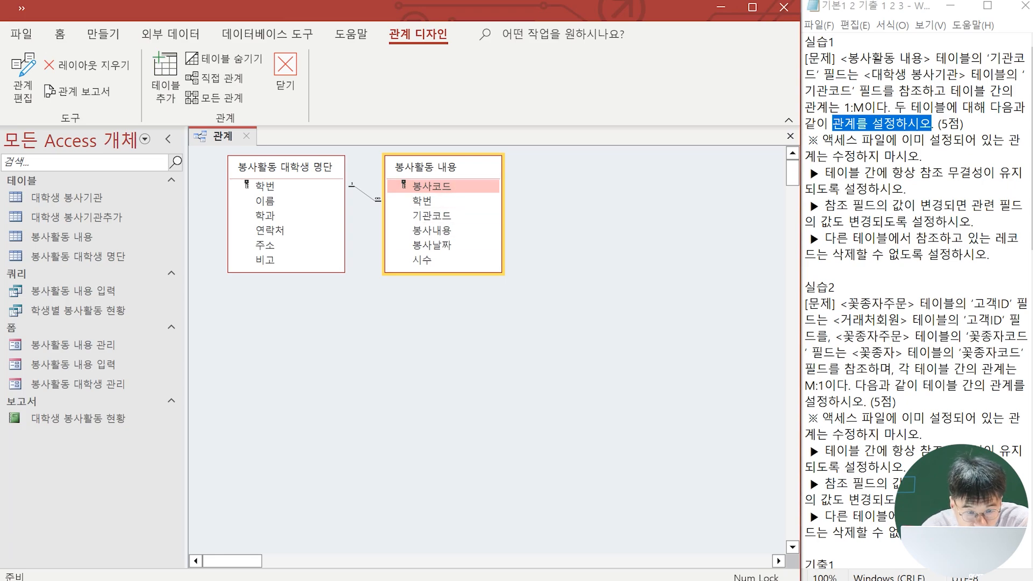
# Step: Move the 봉사활동 대학생 명단 and 봉사활동 내용 tables right and down to free space on their left
pyautogui.moveTo(426, 168); pyautogui.dragTo(536, 217)
pyautogui.moveTo(285, 167); pyautogui.dragTo(377, 218)
pyautogui.moveTo(537, 217)
pyautogui.mouseDown()
pyautogui.moveTo(570, 216)
pyautogui.moveTo(546, 217)
pyautogui.mouseUp()
pyautogui.moveTo(377, 217); pyautogui.dragTo(416, 217)
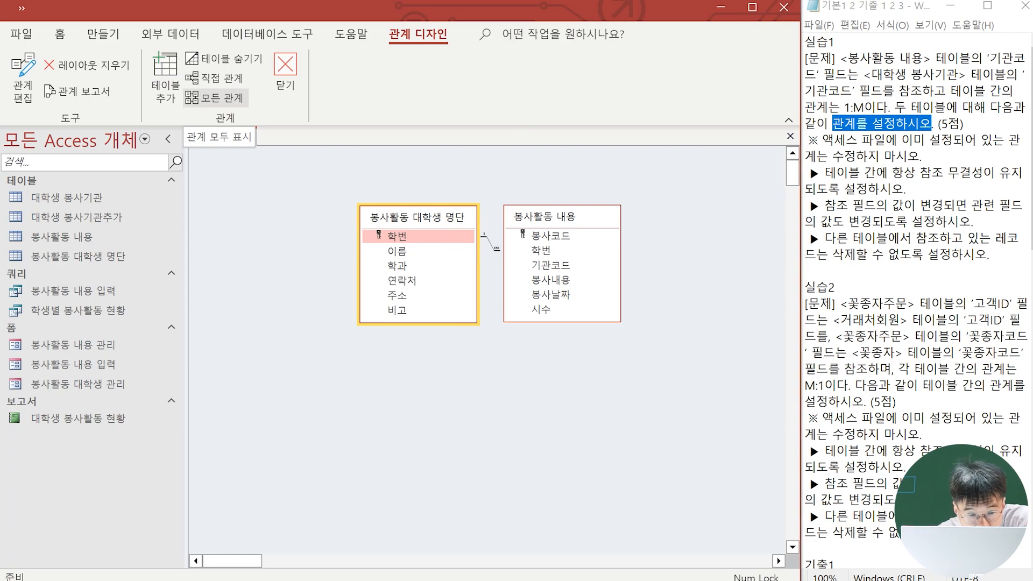
# Step: Add the 대학생 봉사기관 table to the relationships layout
pyautogui.click(166, 78)
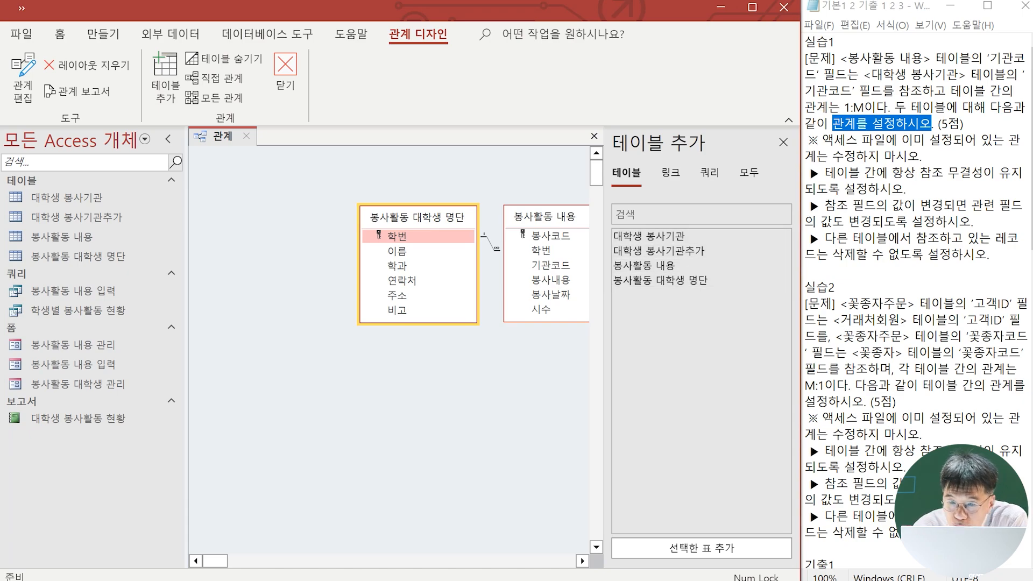
pyautogui.click(872, 58)
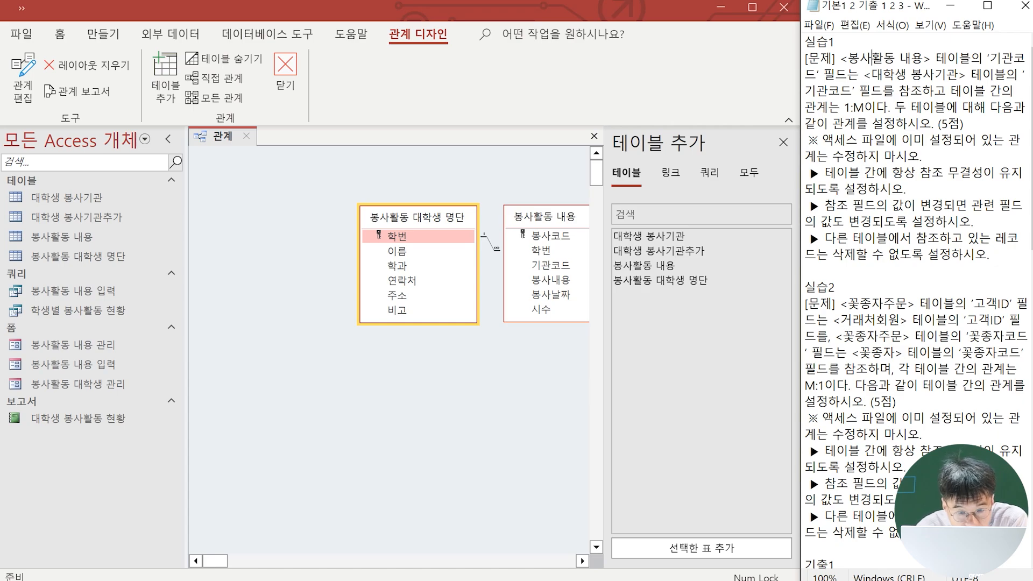
pyautogui.click(649, 237)
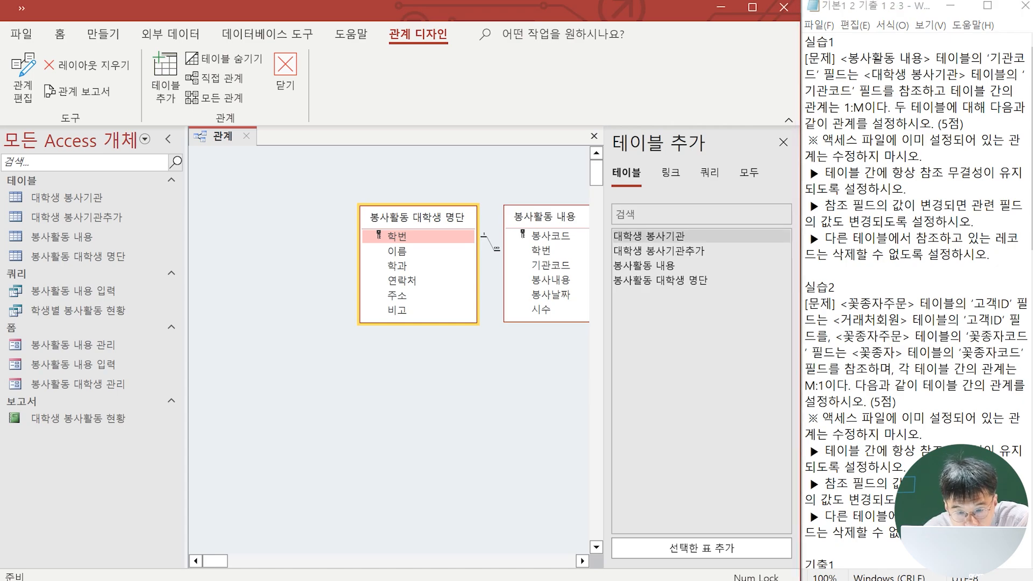
pyautogui.click(649, 236)
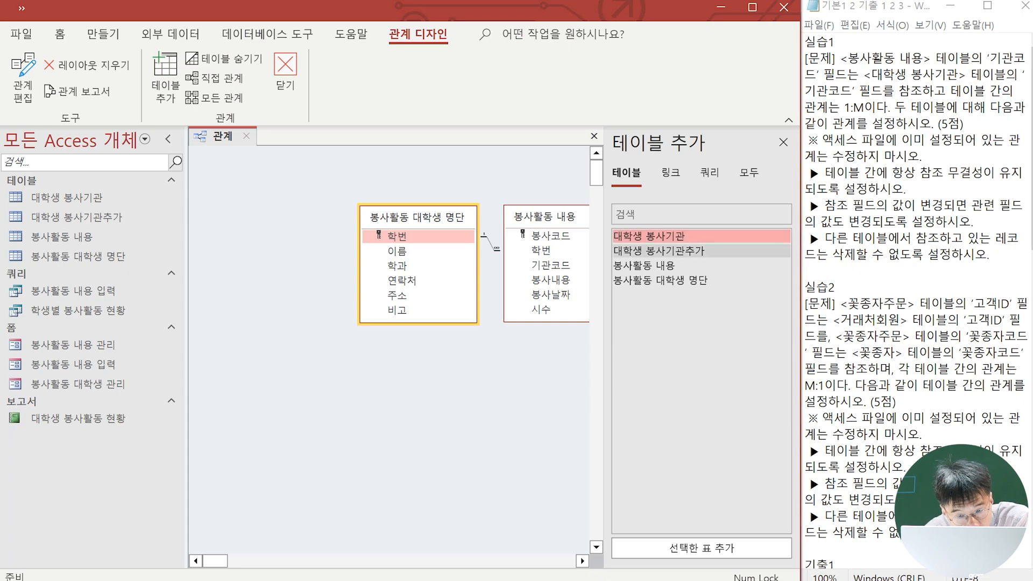
pyautogui.click(702, 549)
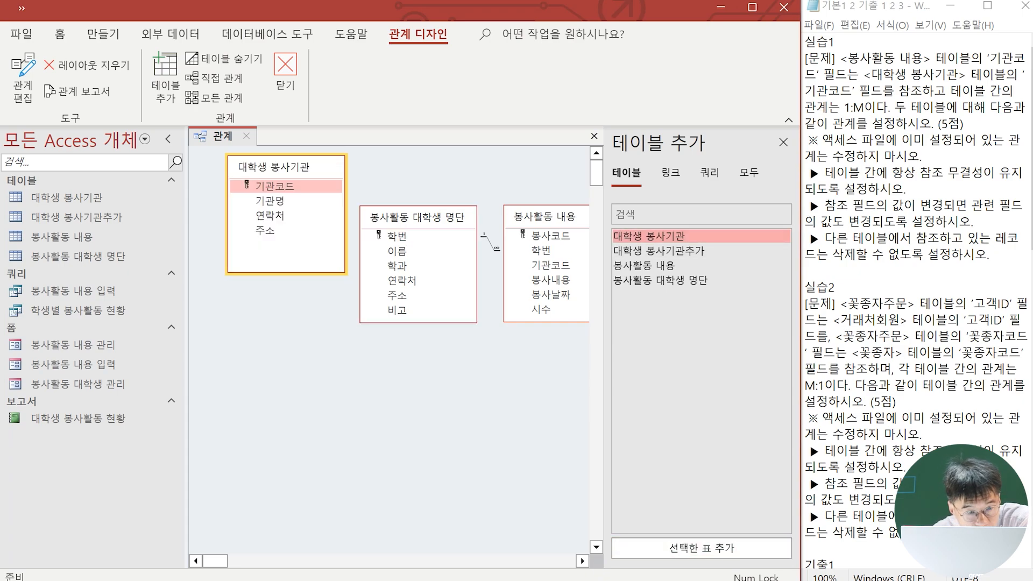
# Step: Arrange the tables in one row from left to right: 대학생 봉사기관, 봉사활동 내용, 봉사활동 대학생 명단
pyautogui.moveTo(276, 168); pyautogui.dragTo(260, 216)
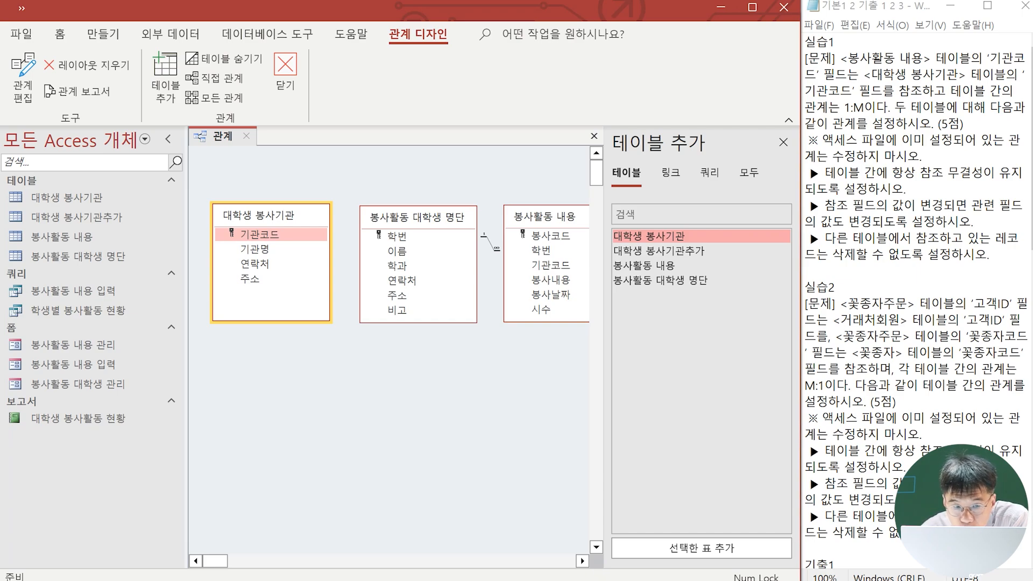
pyautogui.moveTo(417, 217); pyautogui.dragTo(490, 323)
pyautogui.moveTo(545, 216); pyautogui.dragTo(384, 214)
pyautogui.moveTo(490, 323); pyautogui.dragTo(543, 215)
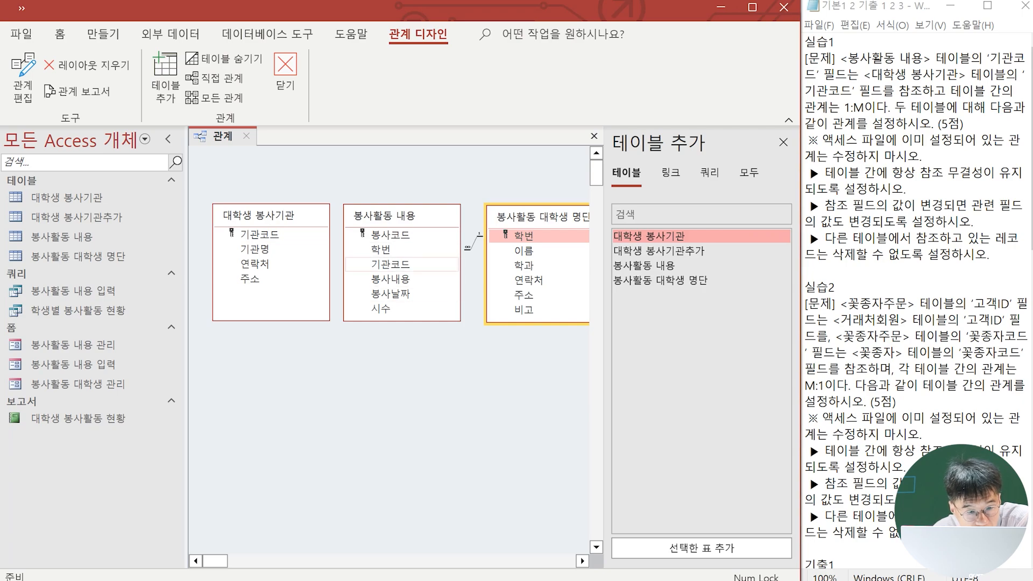
# Step: Relate 기관코드 in 봉사활동 내용 to 기관코드 in 대학생 봉사기관, enforcing referential integrity and cascading updates but not deletes
pyautogui.click(391, 264)
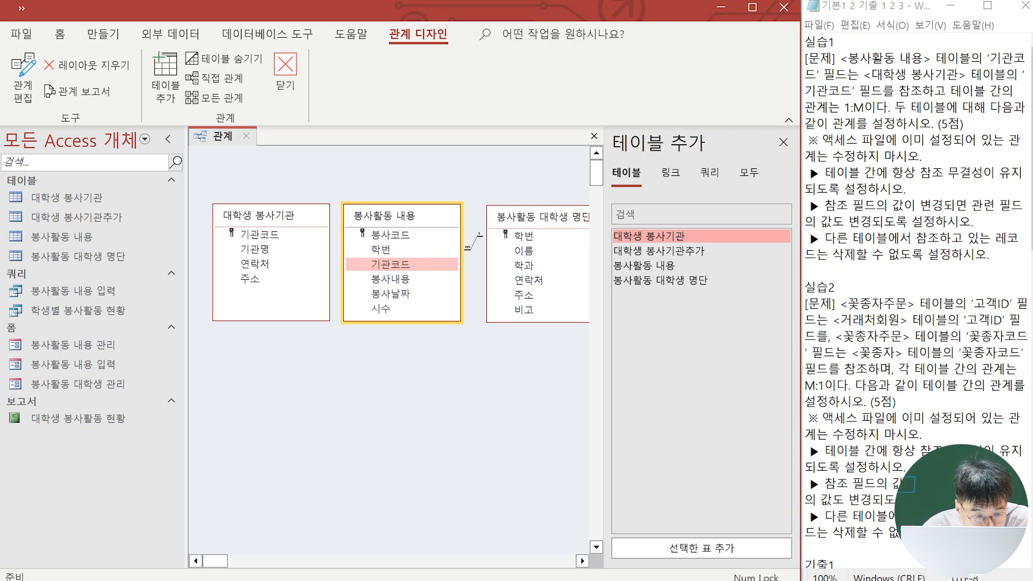
pyautogui.moveTo(391, 264); pyautogui.dragTo(260, 235)
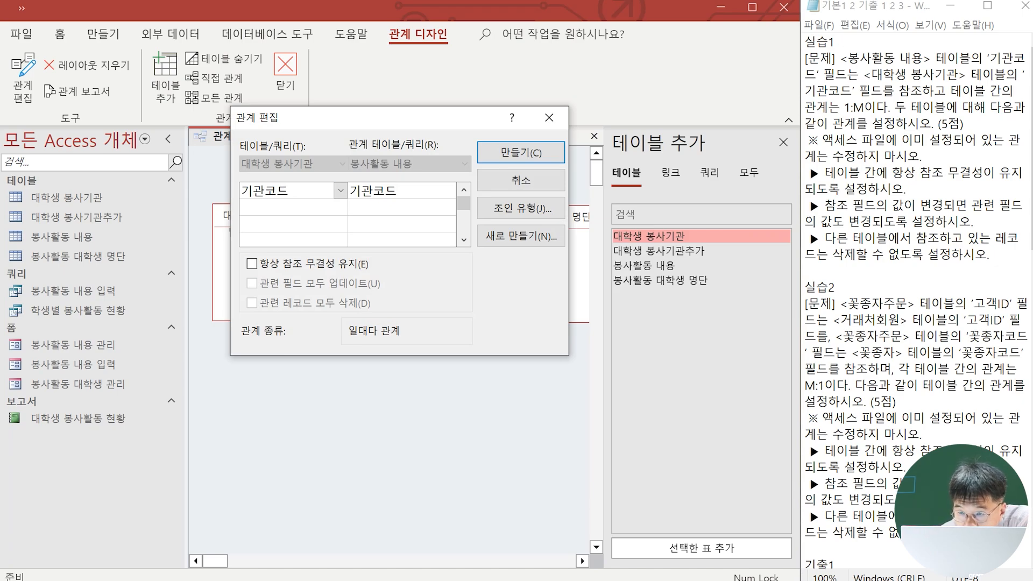
pyautogui.click(252, 264)
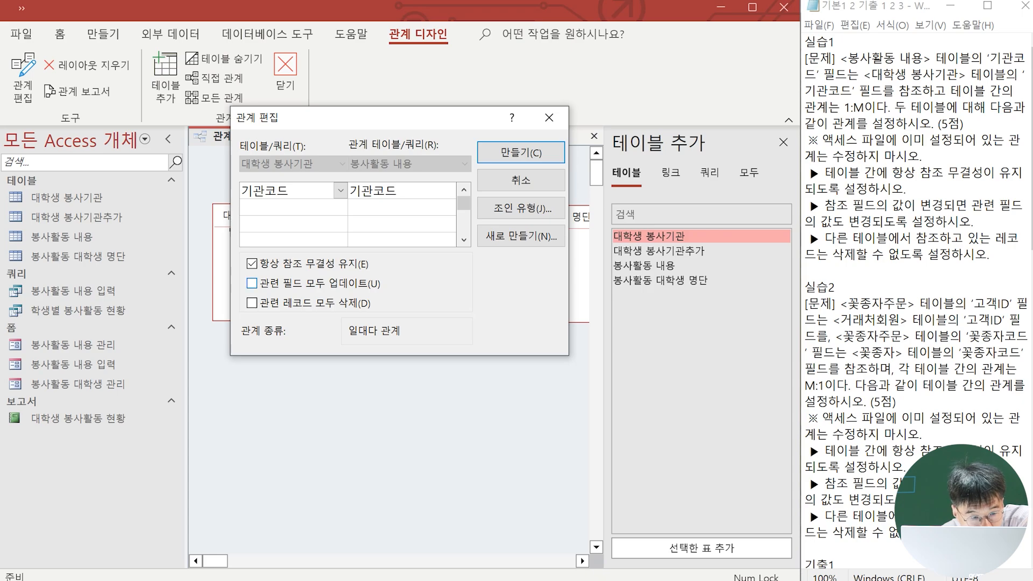
pyautogui.click(252, 283)
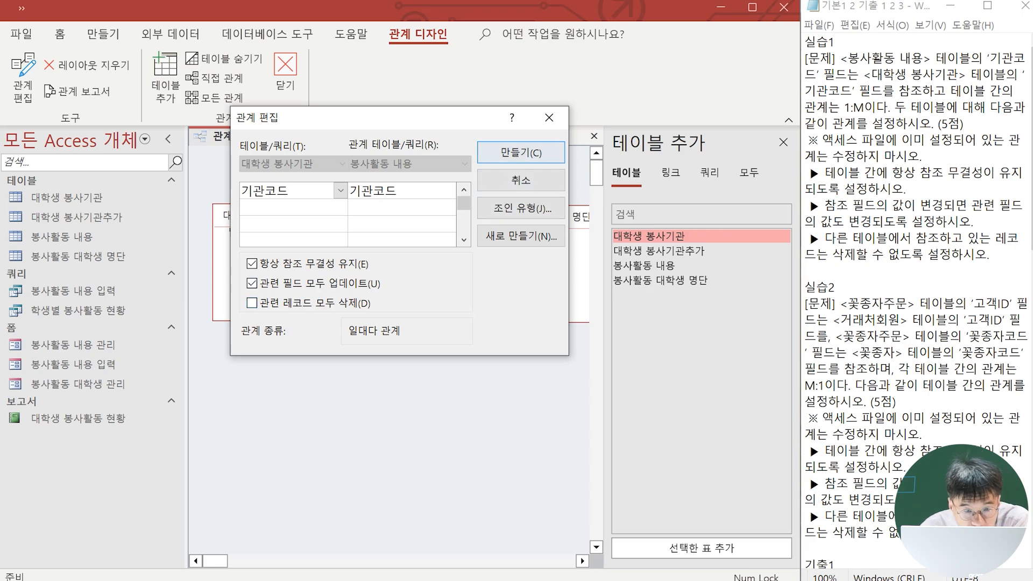
pyautogui.click(521, 153)
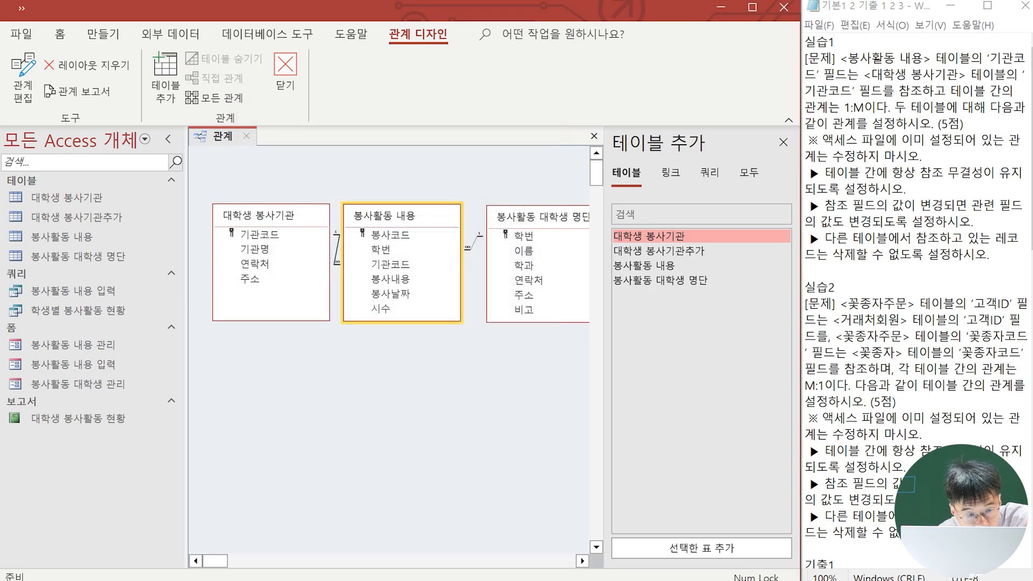
# Step: Move the 대학생 봉사기관 table slightly away from 봉사활동 내용 and check the 기관코드 fields joined by the relationship
pyautogui.moveTo(259, 216)
pyautogui.mouseDown()
pyautogui.moveTo(241, 219)
pyautogui.moveTo(408, 387)
pyautogui.moveTo(247, 257)
pyautogui.moveTo(248, 220)
pyautogui.mouseUp()
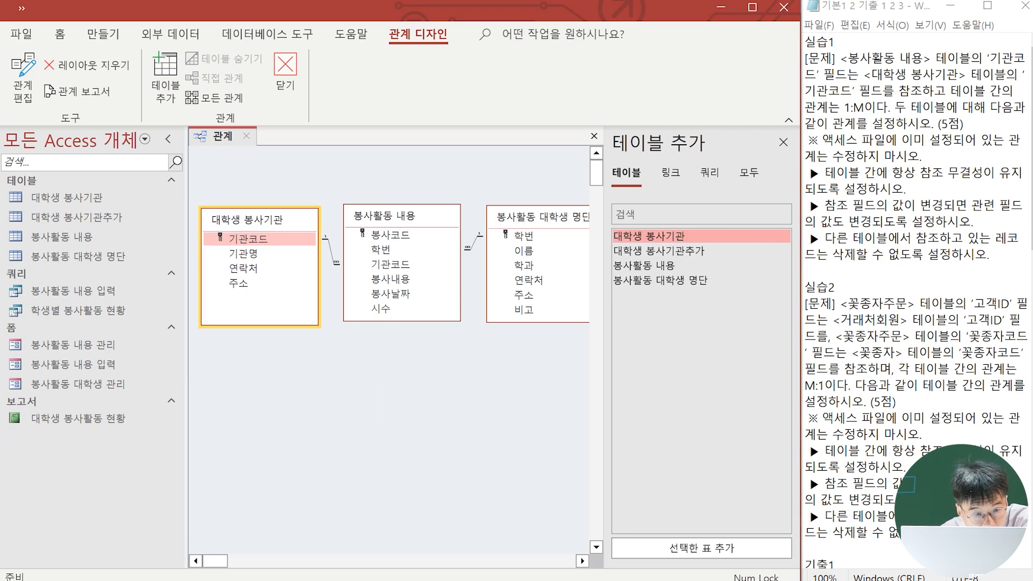
pyautogui.click(390, 264)
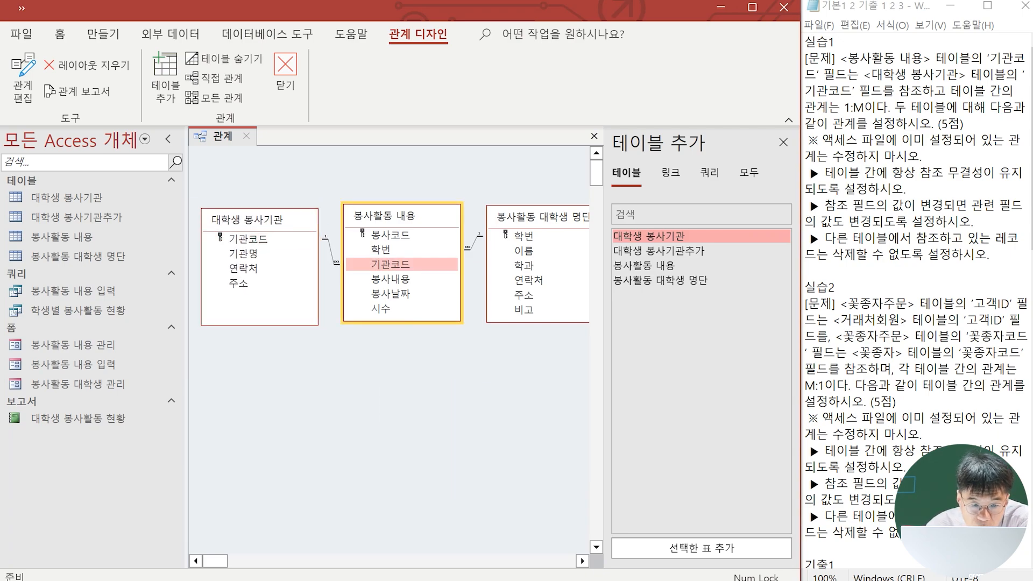
pyautogui.click(248, 239)
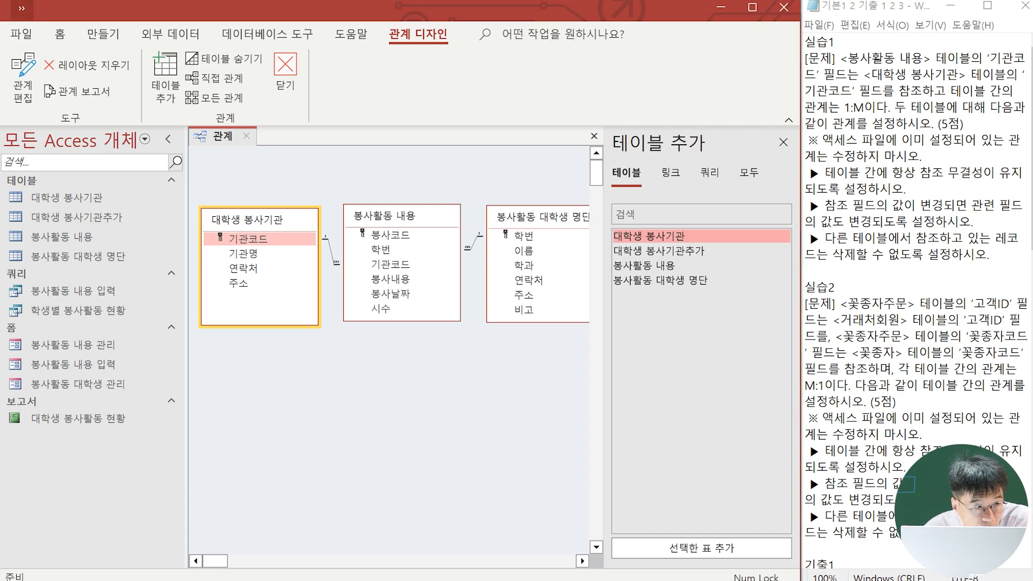
# Step: Save the relationships layout and close it
pyautogui.click(21, 8)
pyautogui.click(25, 36)
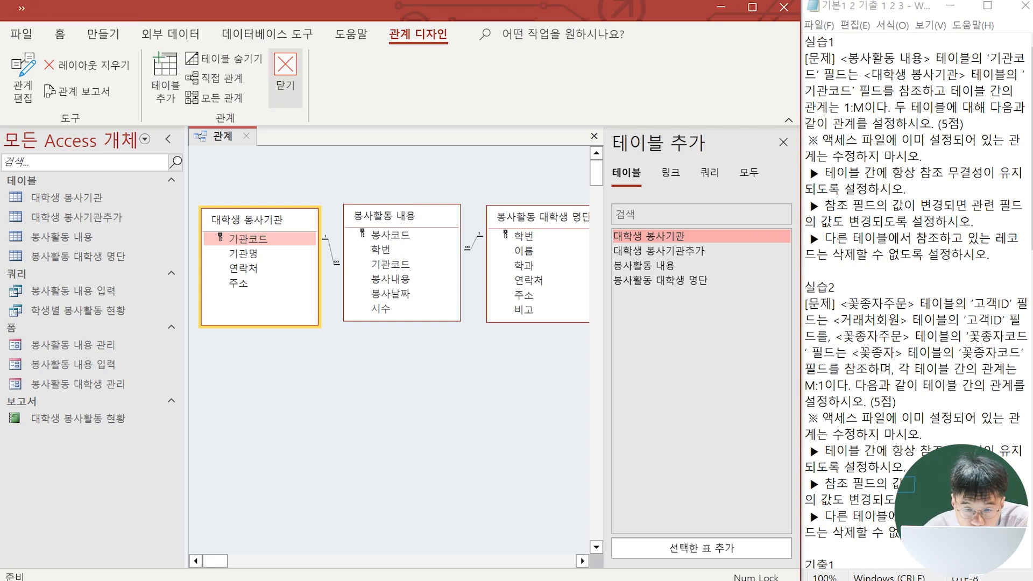
pyautogui.click(286, 70)
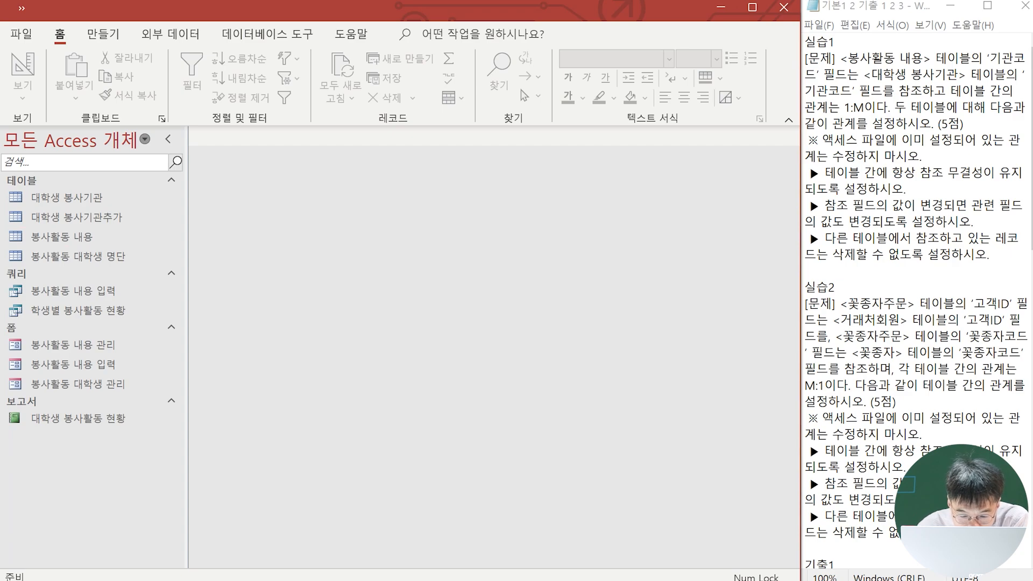
# Step: Switch to the P38 Access database for 실습2 and display all its existing relationships in the Relationships window
pyautogui.moveTo(649, 580)
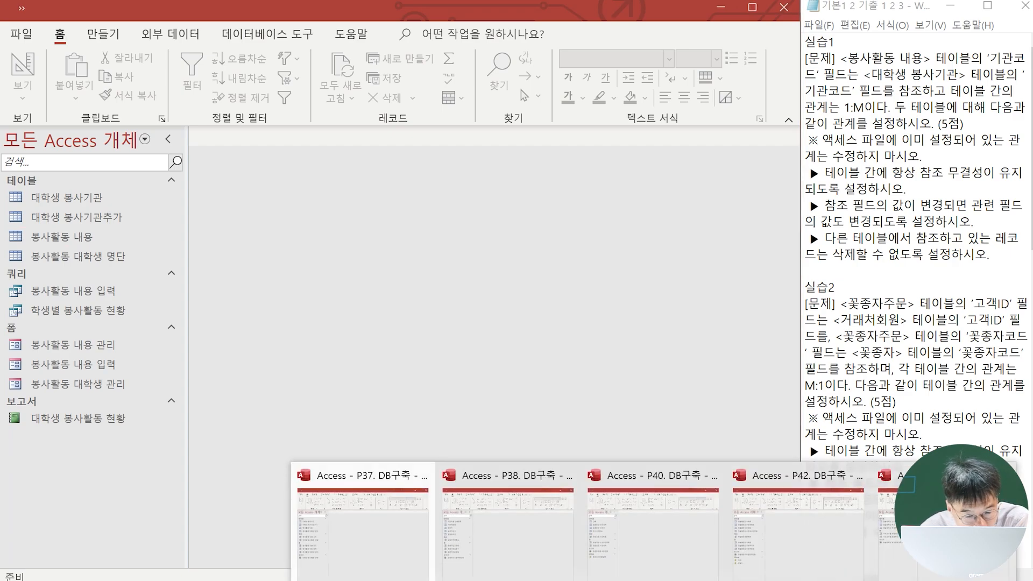
pyautogui.click(517, 527)
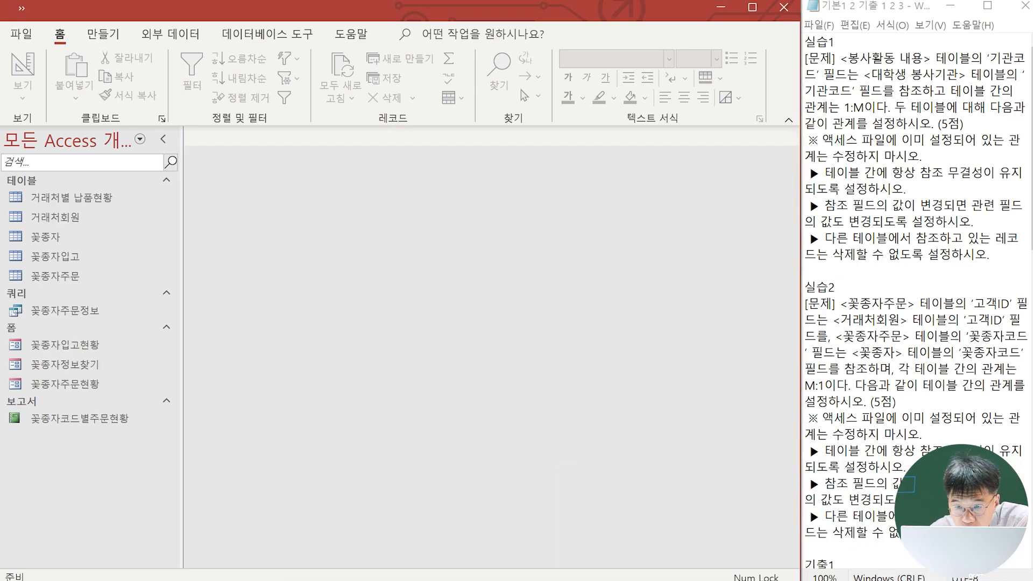
pyautogui.scroll(-6, 918, 302)
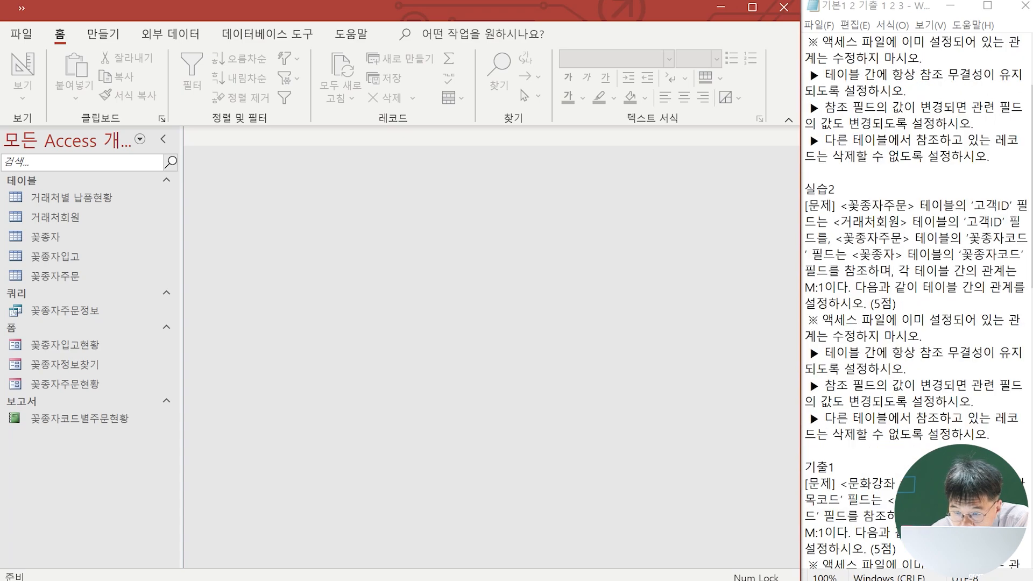
pyautogui.scroll(1, 918, 302)
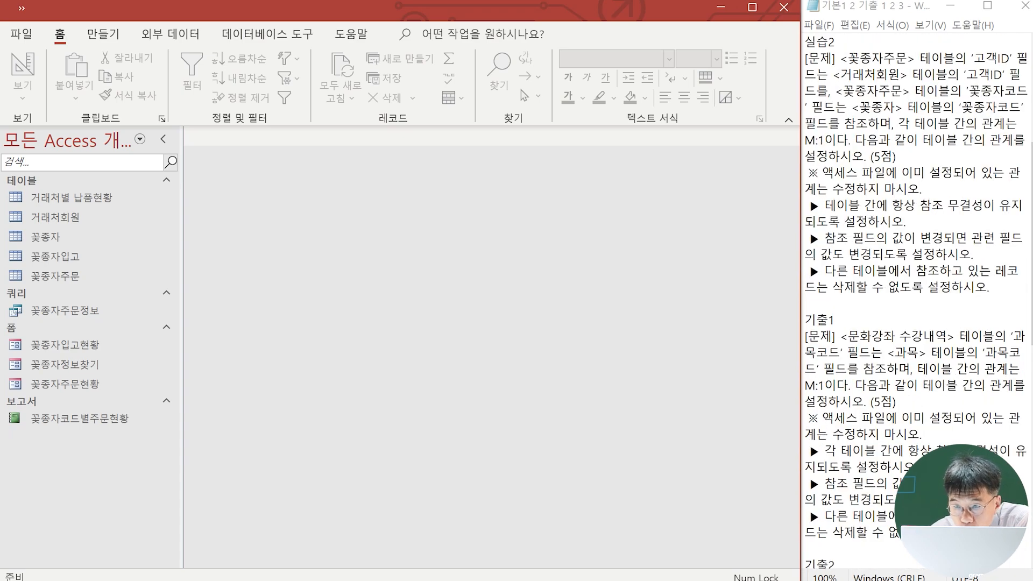
pyautogui.click(267, 34)
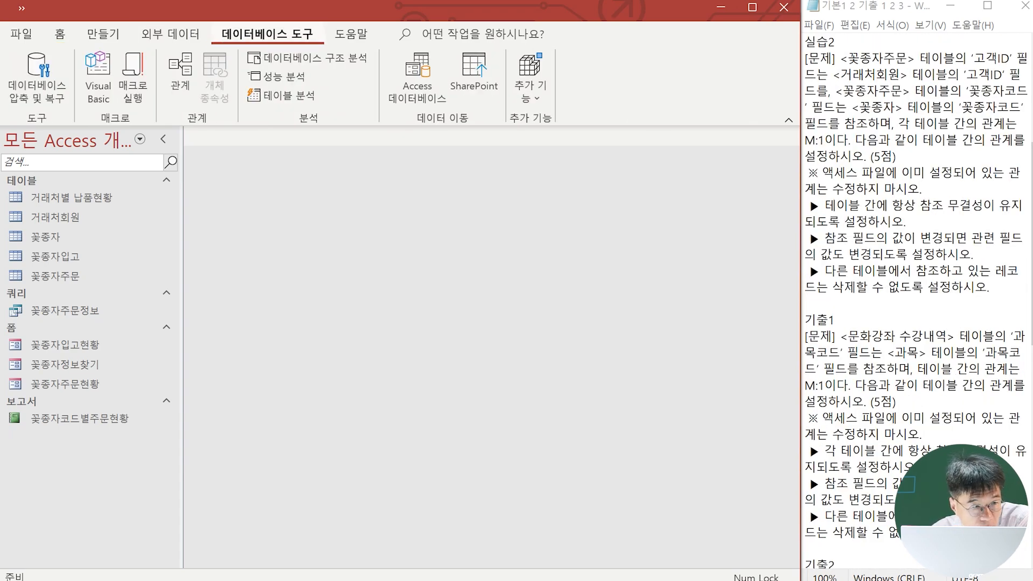
pyautogui.click(181, 76)
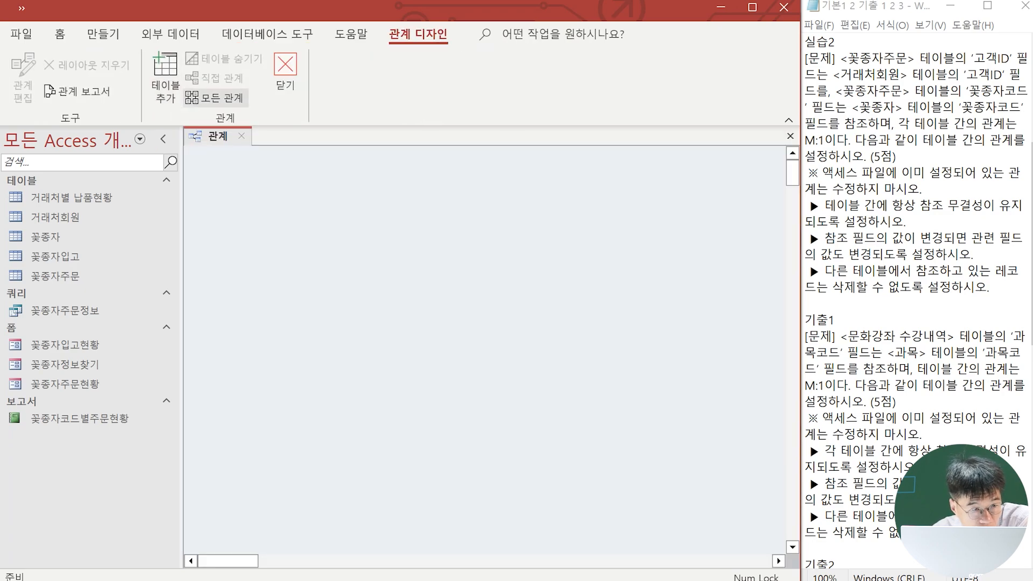
pyautogui.click(215, 98)
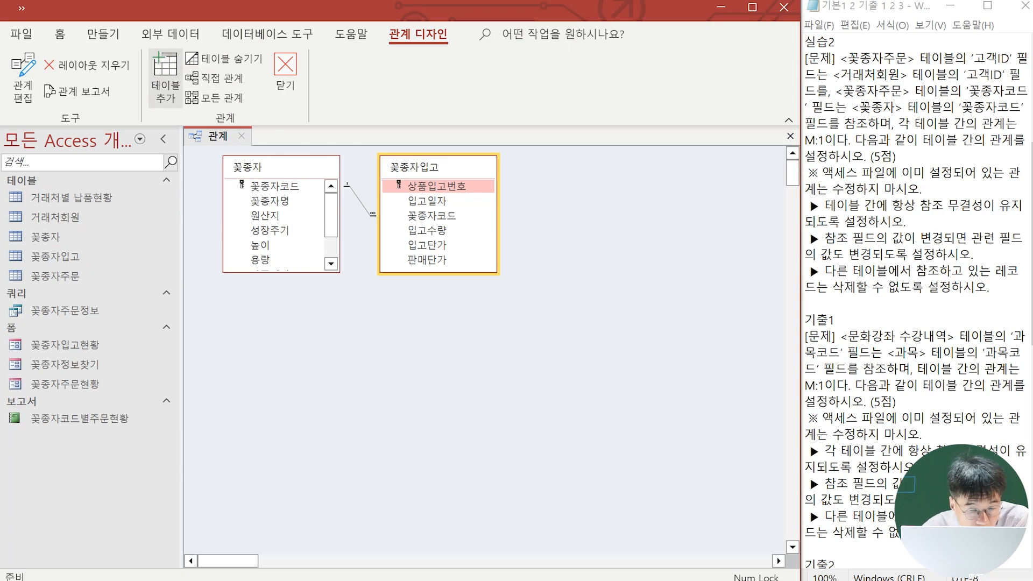
# Step: Add the 꽃종자주문 and 거래처회원 tables to the relationships layout, with 거래처회원 beside 꽃종자주문
pyautogui.click(165, 78)
pyautogui.click(638, 295)
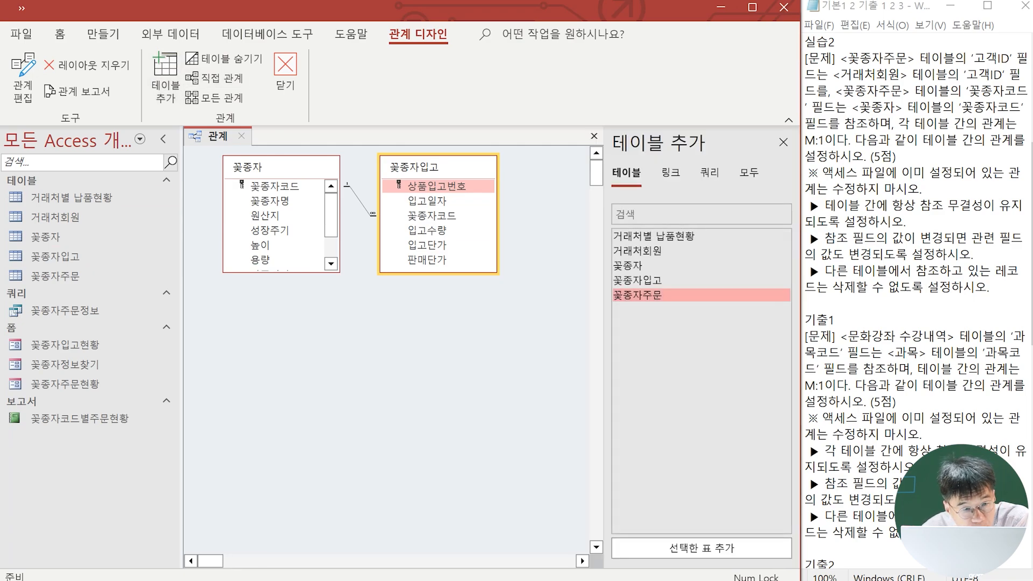
pyautogui.click(702, 548)
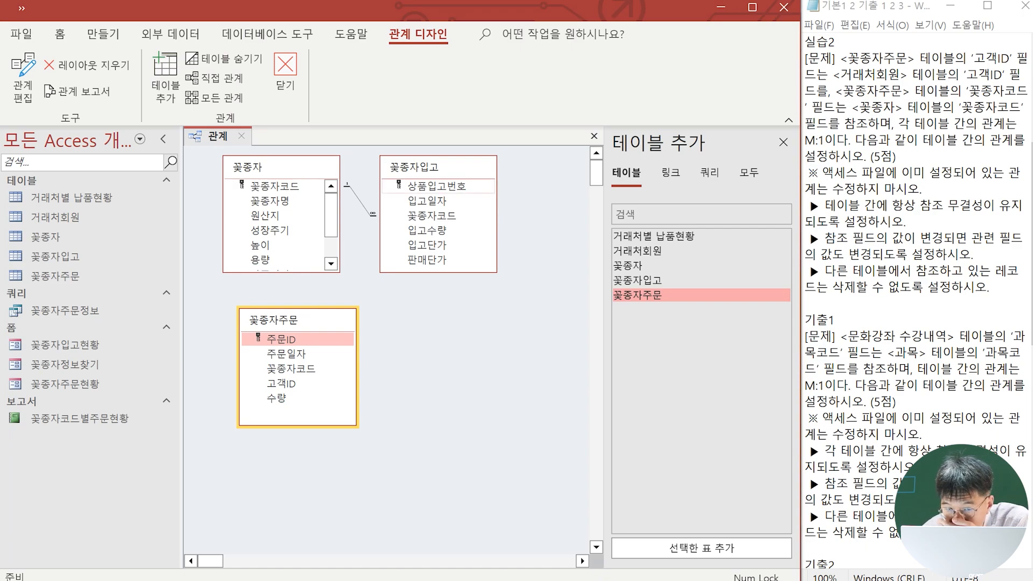
pyautogui.click(657, 251)
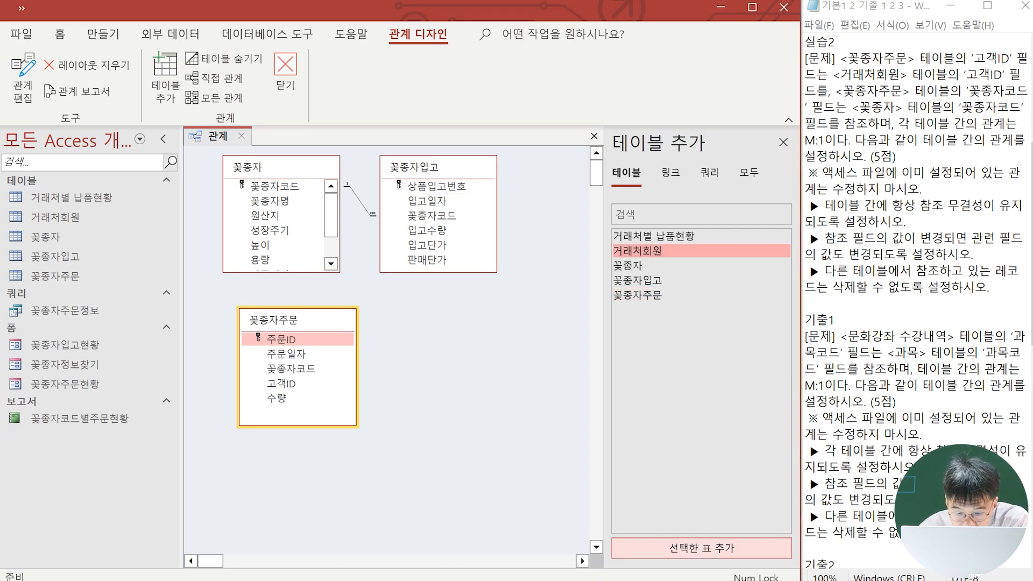
pyautogui.click(702, 549)
pyautogui.moveTo(447, 285); pyautogui.dragTo(457, 324)
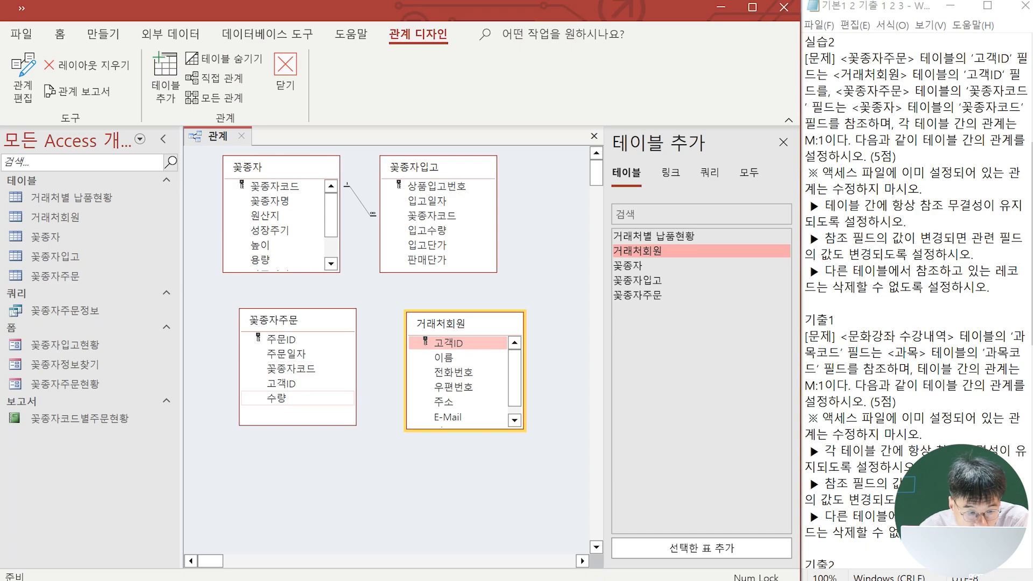
# Step: Relate 고객ID in 꽃종자주문 to 고객ID in 거래처회원, enforcing referential integrity and cascading updates but not deletes
pyautogui.moveTo(281, 383); pyautogui.dragTo(457, 372)
pyautogui.click(456, 343)
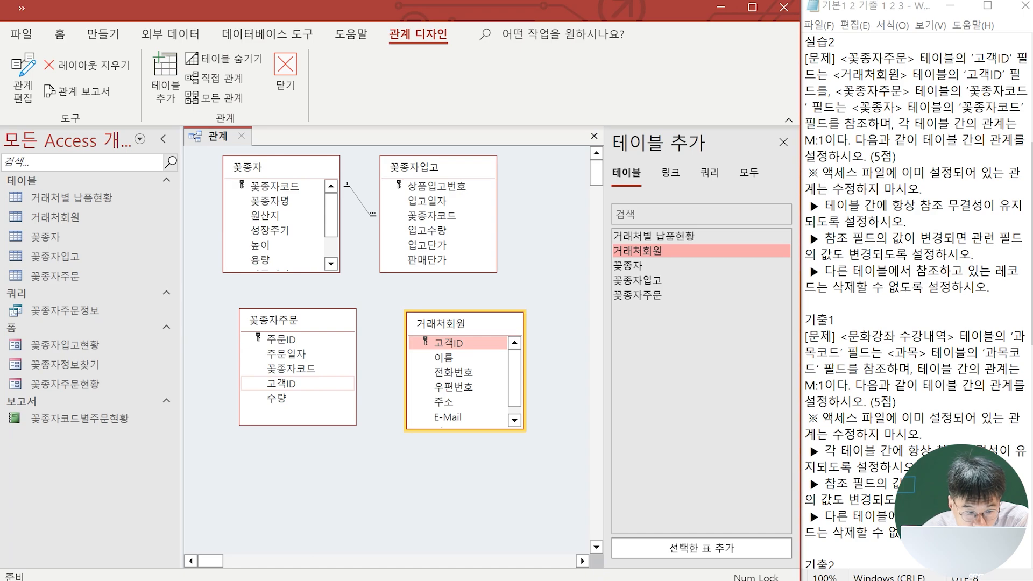
pyautogui.click(282, 383)
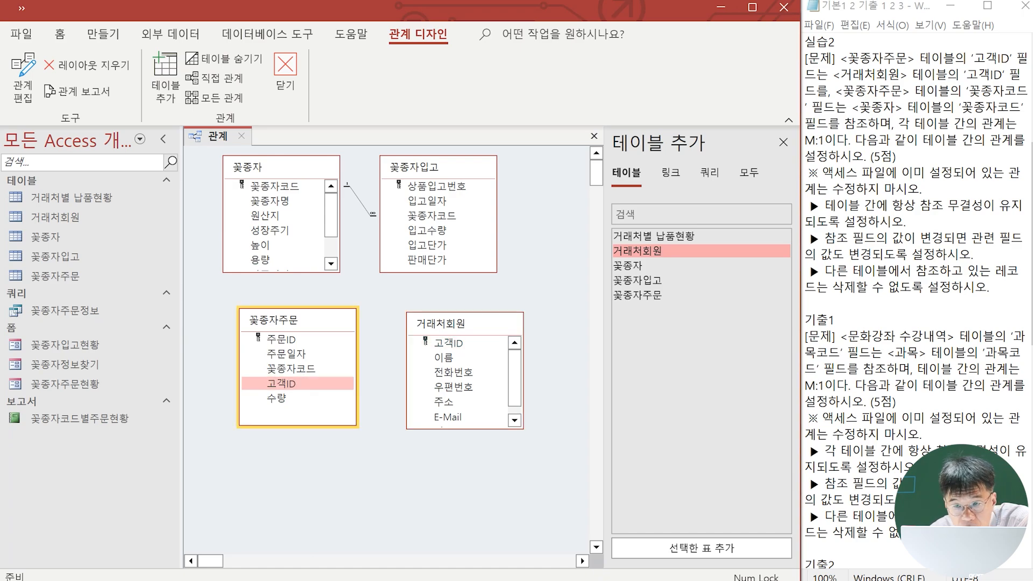
pyautogui.moveTo(281, 383); pyautogui.dragTo(448, 343)
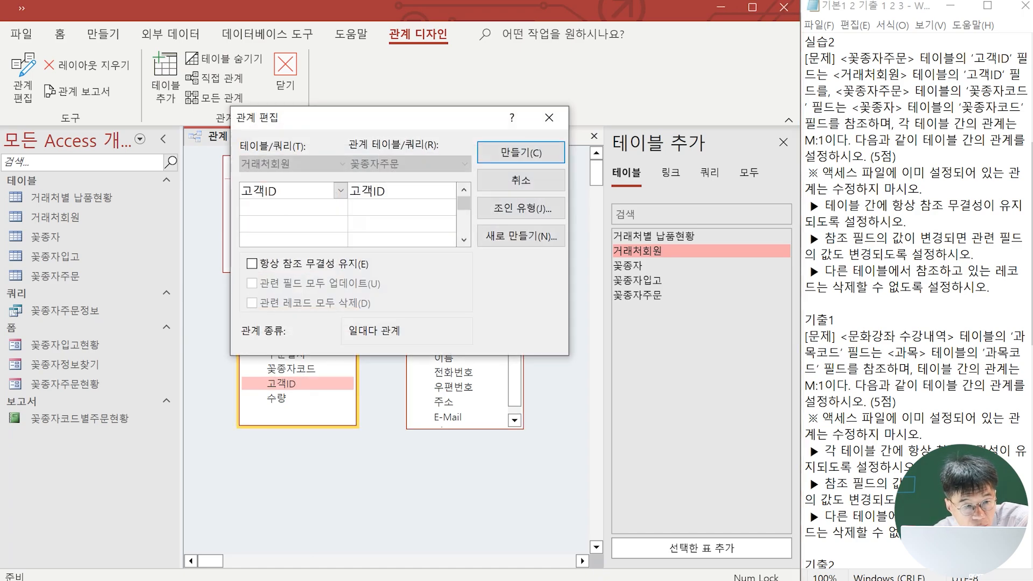
pyautogui.click(251, 264)
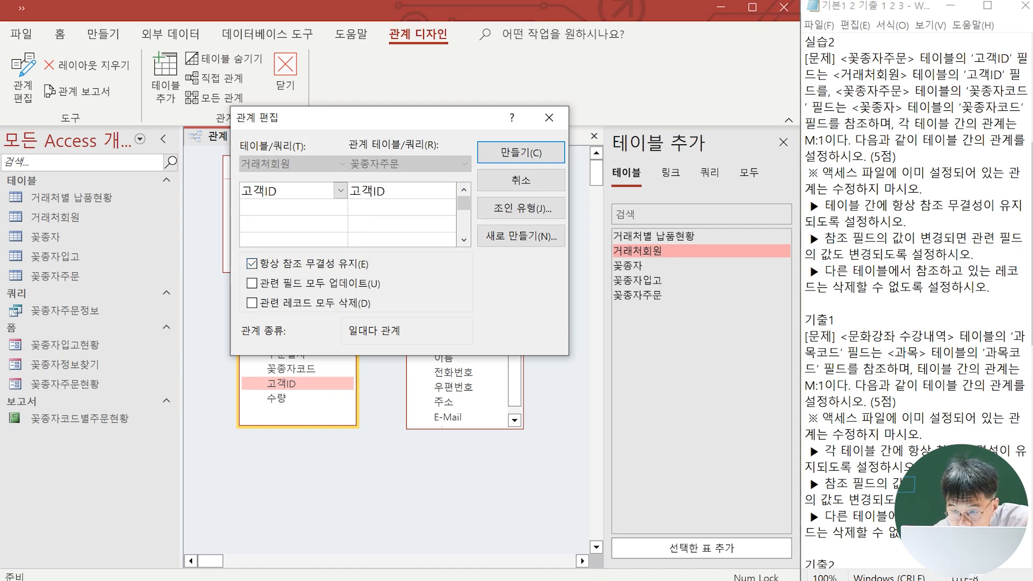
pyautogui.click(252, 283)
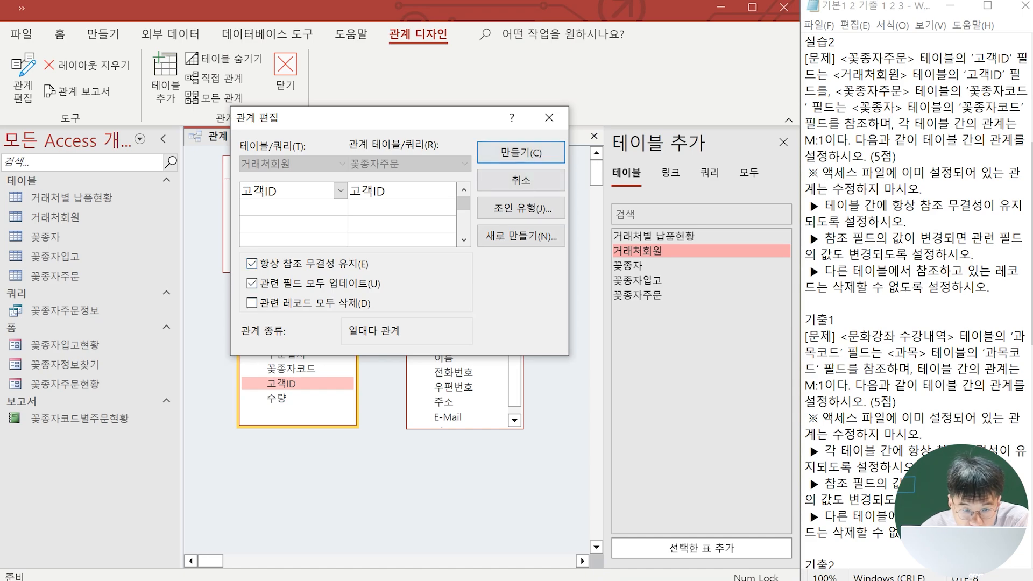
pyautogui.click(521, 153)
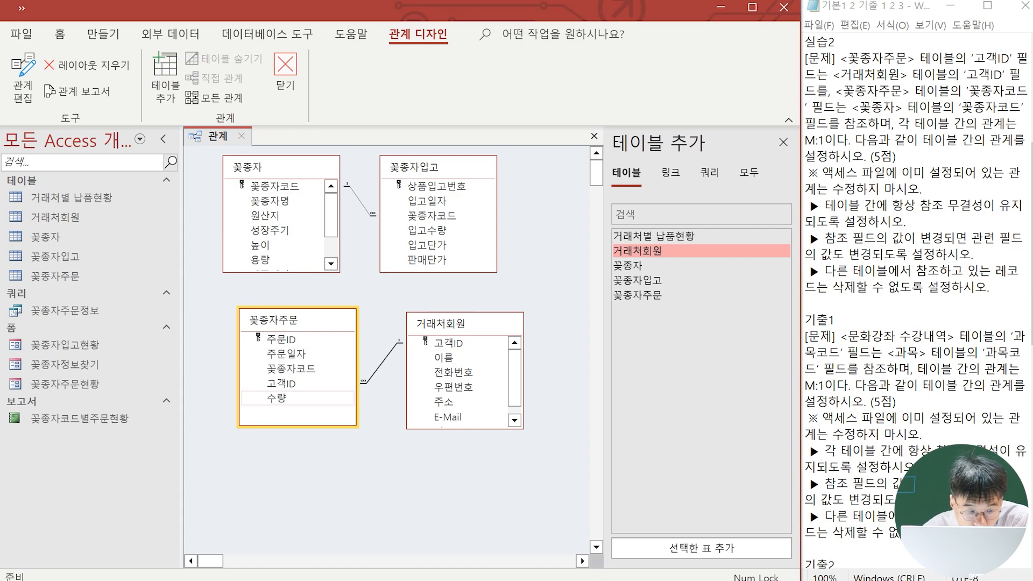
# Step: Relate 꽃종자코드 in 꽃종자주문 to 꽃종자코드 in 꽃종자, enforcing referential integrity and cascading updates but not deletes
pyautogui.moveTo(291, 369); pyautogui.dragTo(280, 313)
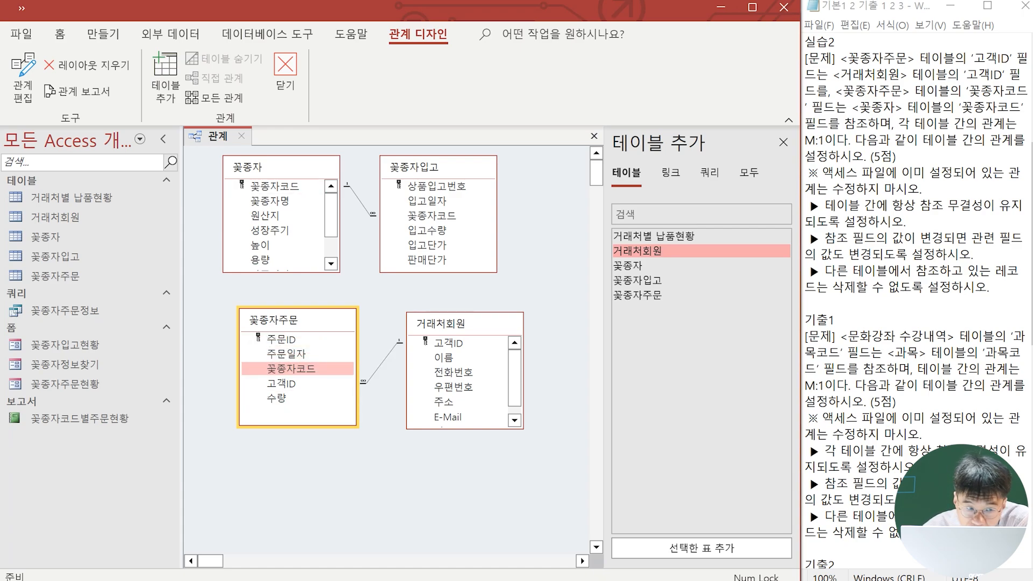
pyautogui.moveTo(280, 312); pyautogui.dragTo(274, 186)
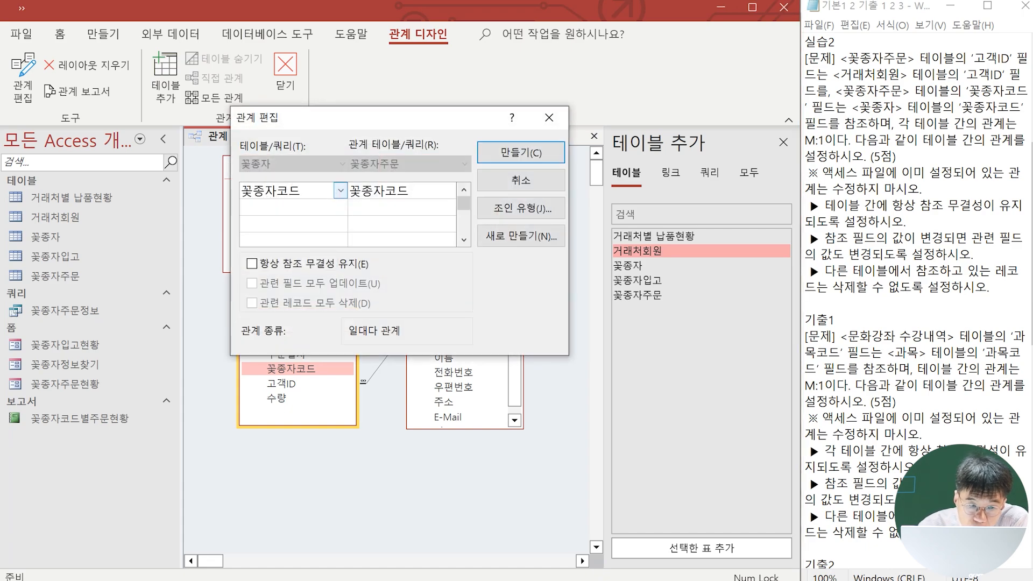
pyautogui.click(251, 264)
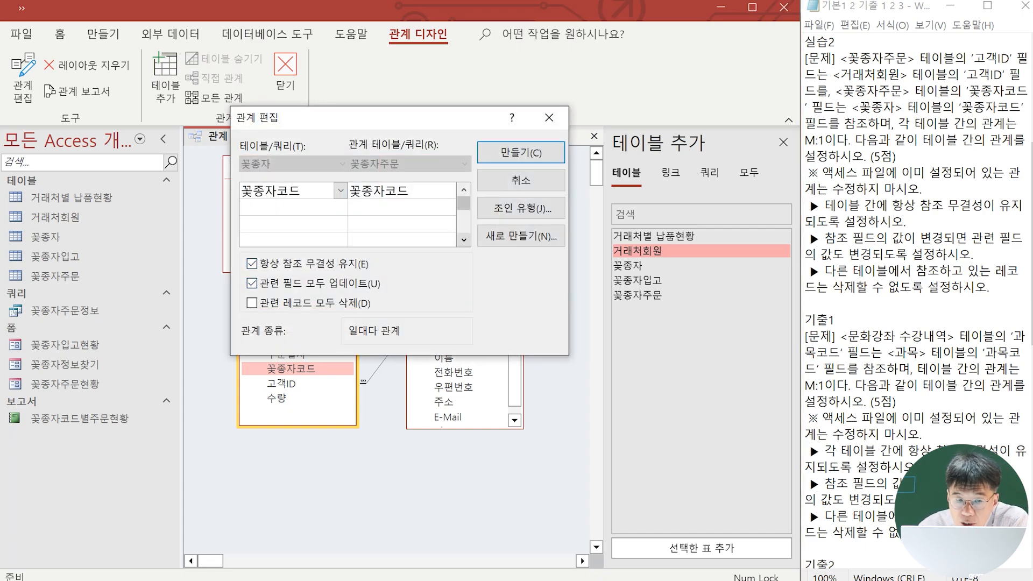
pyautogui.click(521, 153)
# Step: Arrange 꽃종자입고 above 꽃종자주문, between 꽃종자 and 거래처회원, and save and close the relationships layout
pyautogui.moveTo(301, 320)
pyautogui.mouseDown()
pyautogui.moveTo(350, 333)
pyautogui.moveTo(301, 334)
pyautogui.mouseUp()
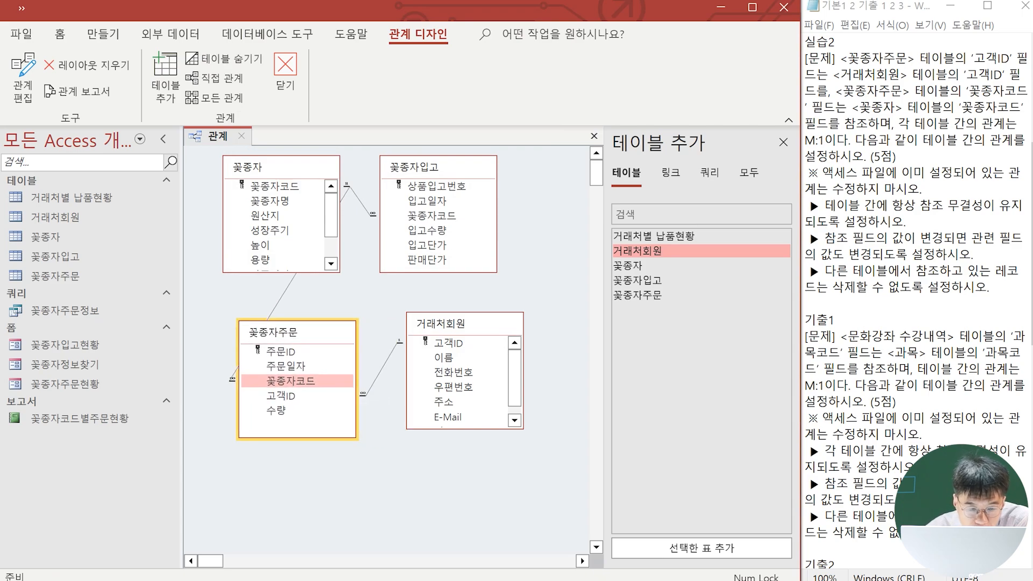
pyautogui.moveTo(454, 324); pyautogui.dragTo(502, 345)
pyautogui.moveTo(298, 333); pyautogui.dragTo(372, 346)
pyautogui.moveTo(414, 167); pyautogui.dragTo(246, 283)
pyautogui.moveTo(248, 167); pyautogui.dragTo(412, 186)
pyautogui.moveTo(246, 283); pyautogui.dragTo(223, 167)
pyautogui.moveTo(414, 187); pyautogui.dragTo(215, 207)
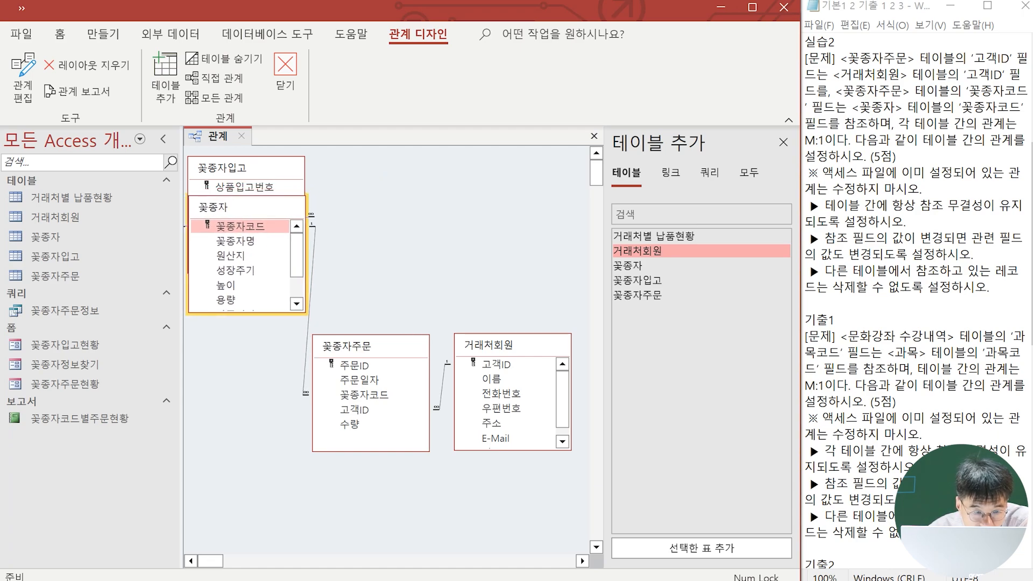
pyautogui.moveTo(222, 168); pyautogui.dragTo(359, 159)
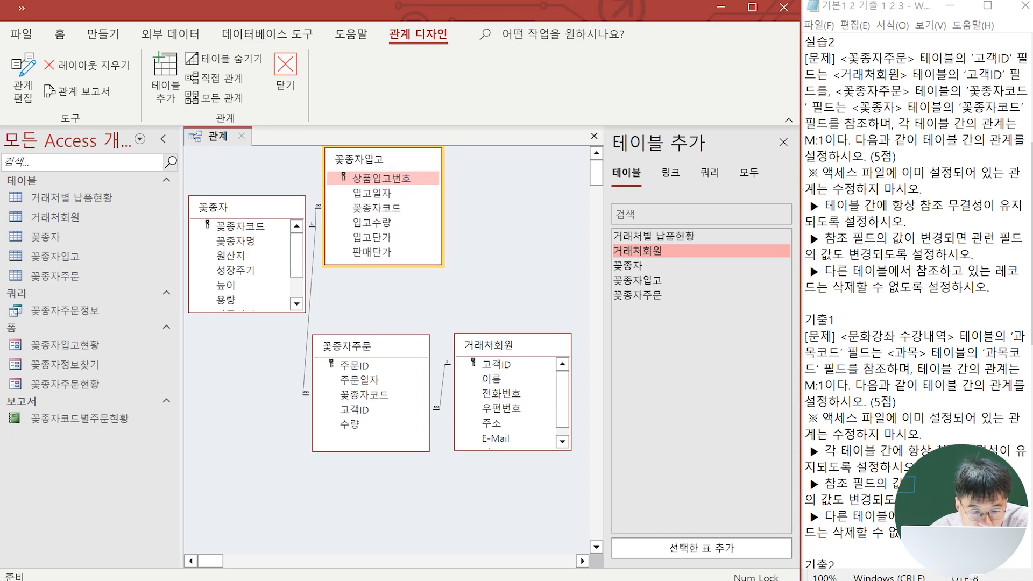
pyautogui.moveTo(347, 346); pyautogui.dragTo(361, 292)
pyautogui.moveTo(488, 344); pyautogui.dragTo(496, 230)
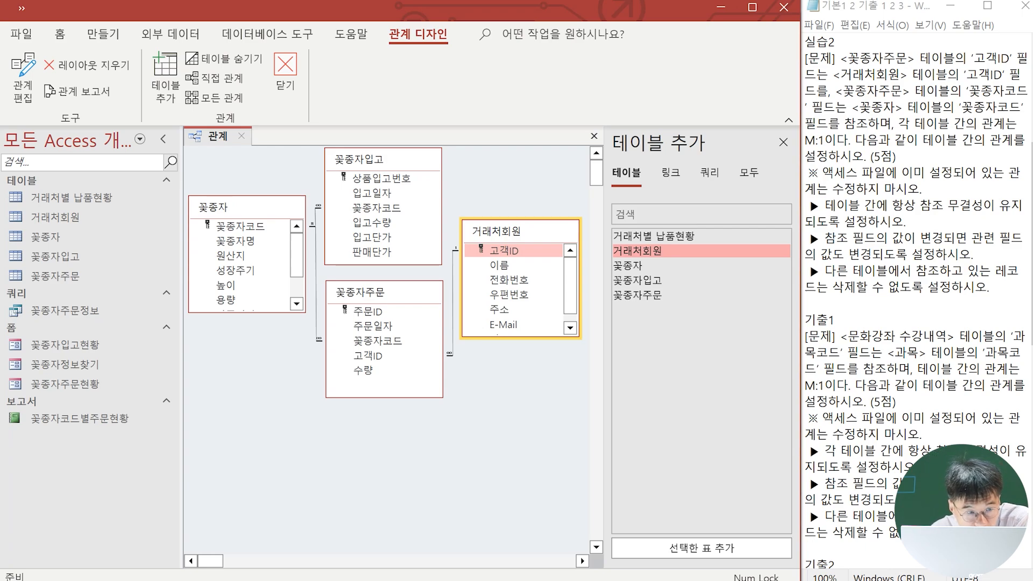
pyautogui.click(285, 68)
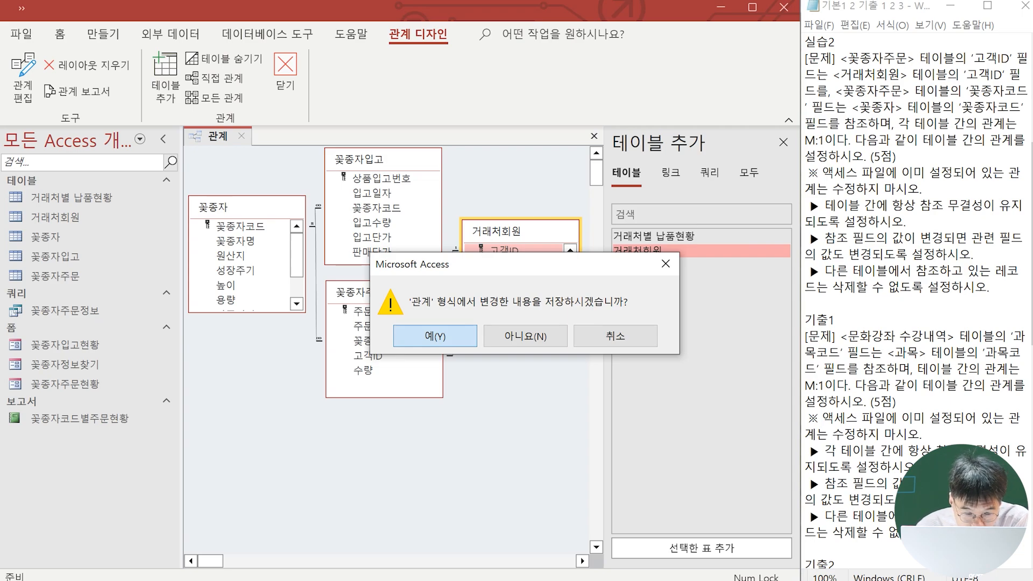
pyautogui.press('Return')
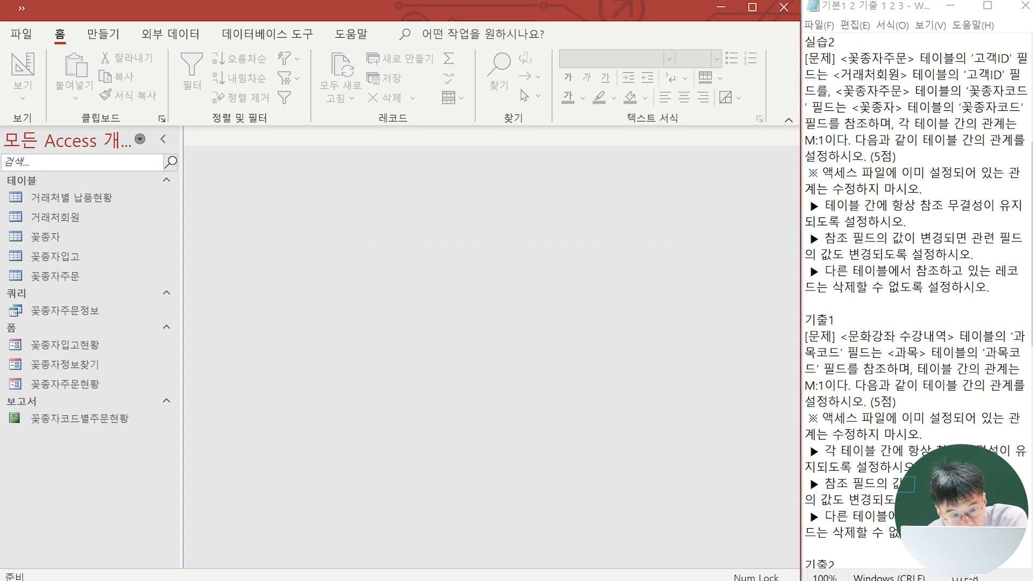
# Step: Bring the 기출1 task into view, switch to the P40 Access database and open its Relationships window
pyautogui.scroll(-5, 915, 296)
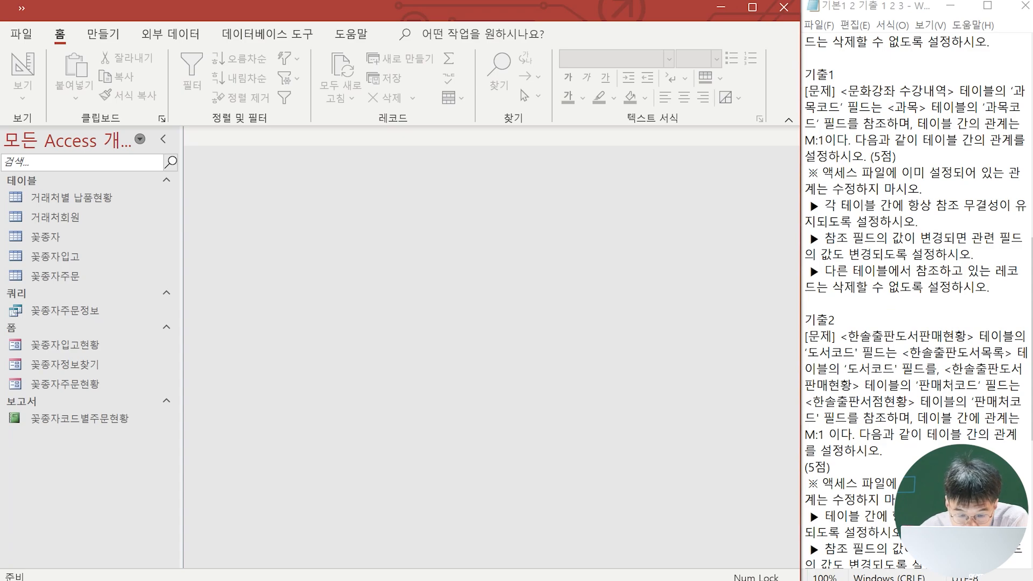
pyautogui.click(614, 580)
pyautogui.click(654, 524)
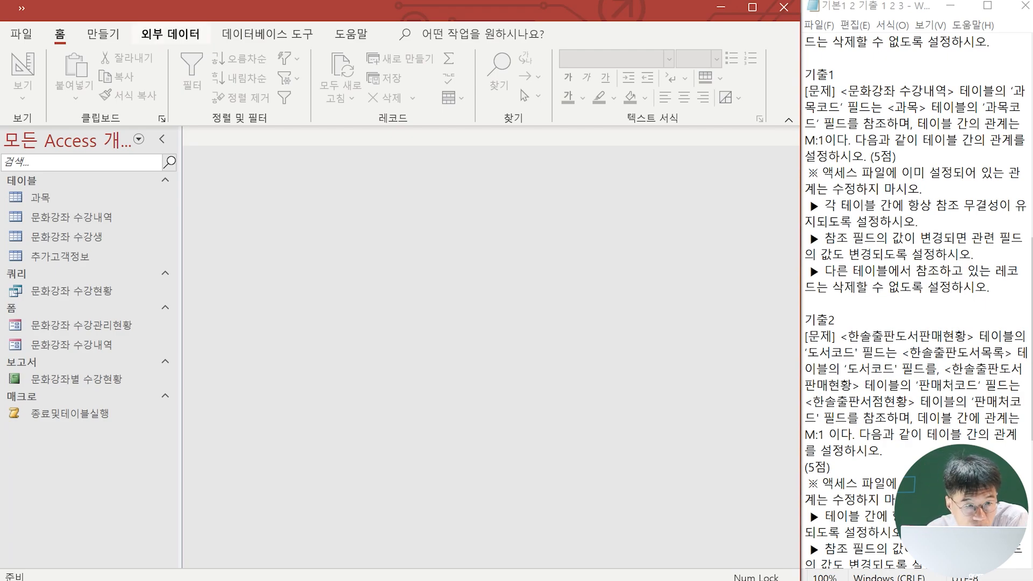
pyautogui.click(267, 34)
pyautogui.click(181, 75)
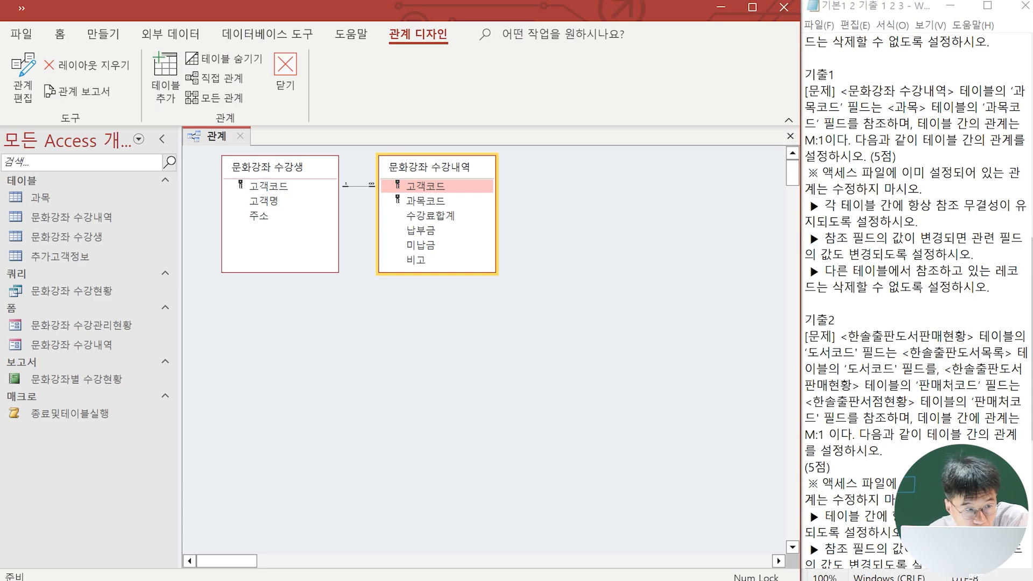
# Step: Add the 과목 table to the relationships layout and place it below 문화강좌 수강내역
pyautogui.click(165, 78)
pyautogui.click(623, 237)
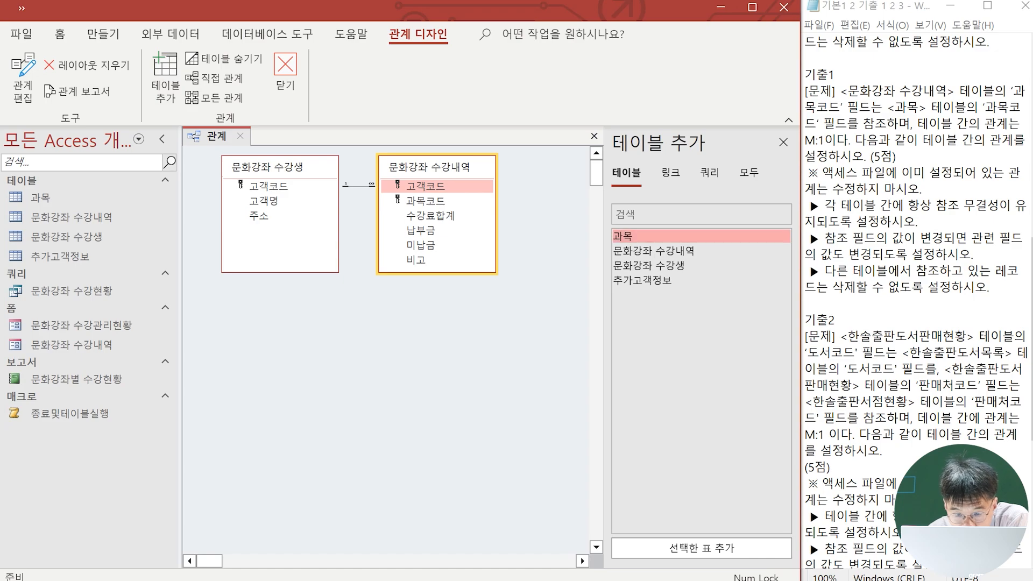
pyautogui.click(702, 548)
pyautogui.moveTo(280, 284); pyautogui.dragTo(428, 323)
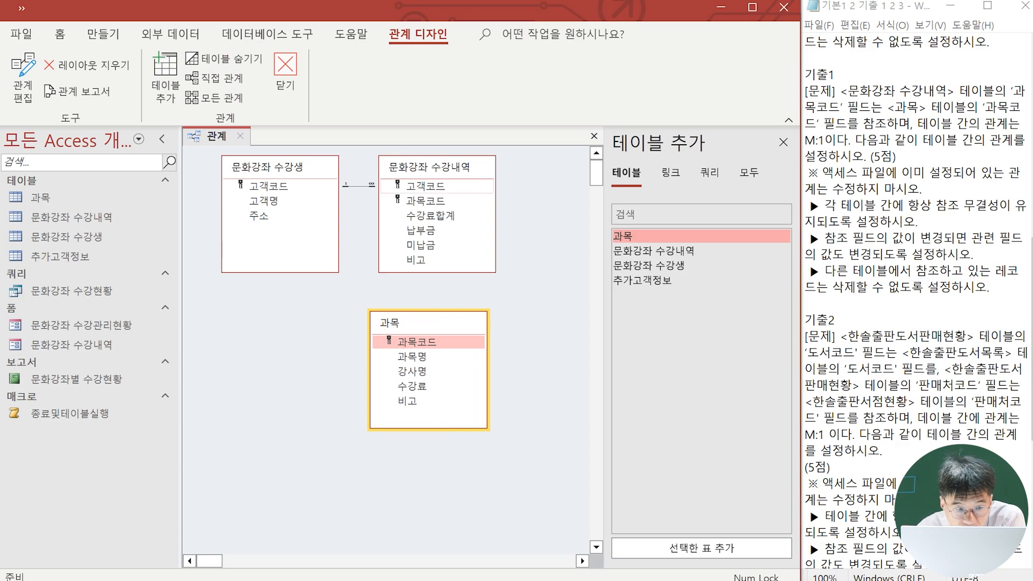
# Step: Relate 과목코드 in 문화강좌 수강내역 to 과목코드 in 과목, enforcing referential integrity and cascading updates but not deletes
pyautogui.moveTo(425, 201); pyautogui.dragTo(422, 291)
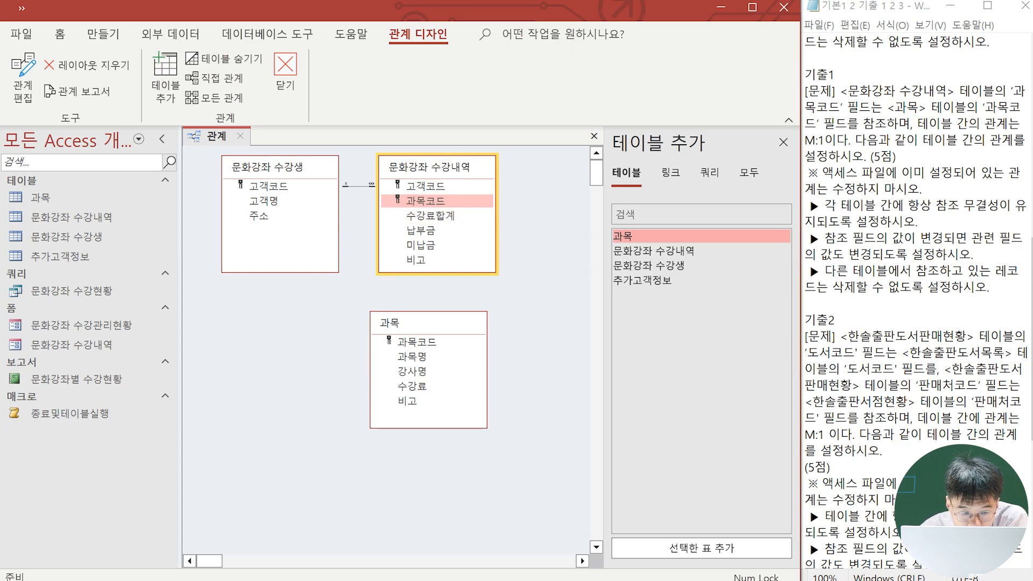
pyautogui.moveTo(423, 291); pyautogui.dragTo(417, 341)
pyautogui.click(252, 264)
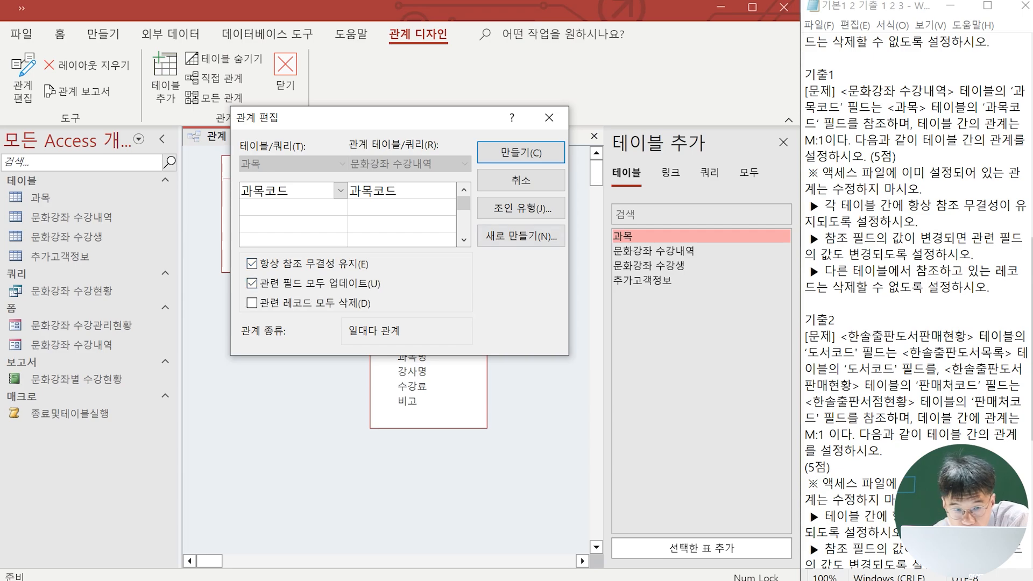
pyautogui.click(521, 152)
# Step: Move the 과목 table below 문화강좌 수강생, and save and close the relationships layout
pyautogui.moveTo(389, 323); pyautogui.dragTo(259, 327)
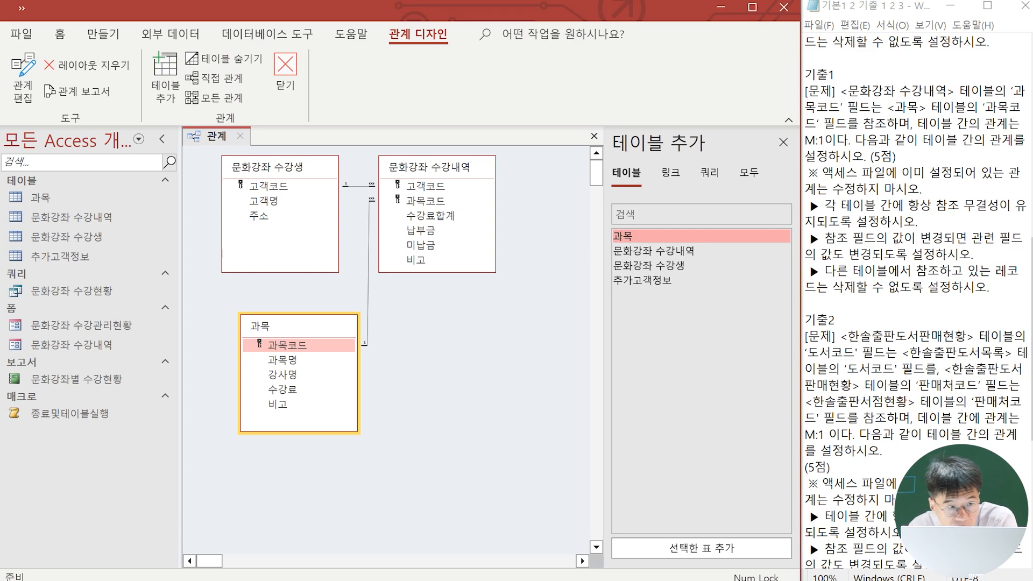
pyautogui.click(285, 70)
pyautogui.press('Return')
# Step: Bring the 기출2 task into view, switch to the P42 Access database and open its Relationships window without the table-adding pane
pyautogui.scroll(-2, 915, 301)
pyautogui.scroll(-3, 914, 301)
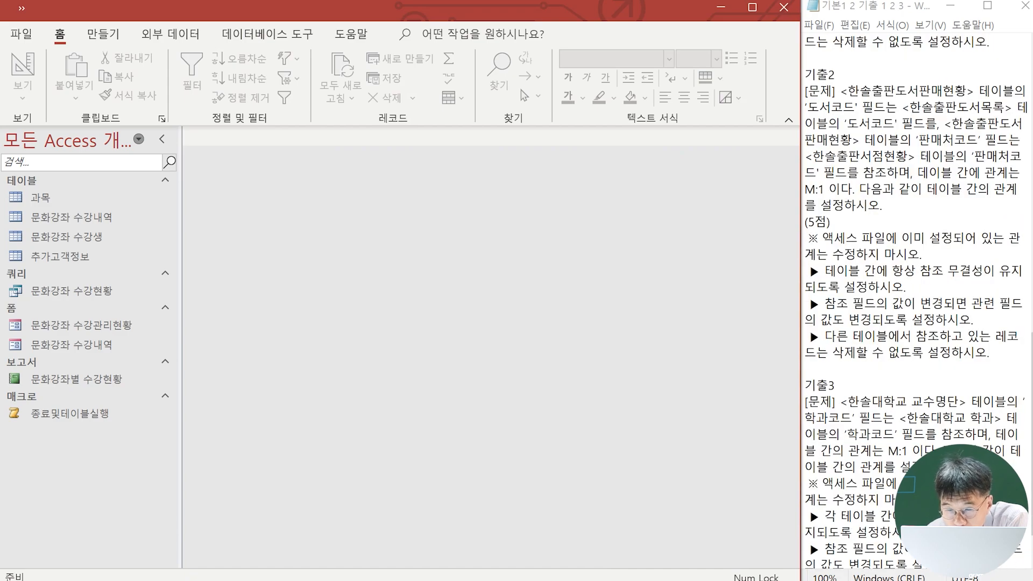
pyautogui.click(267, 34)
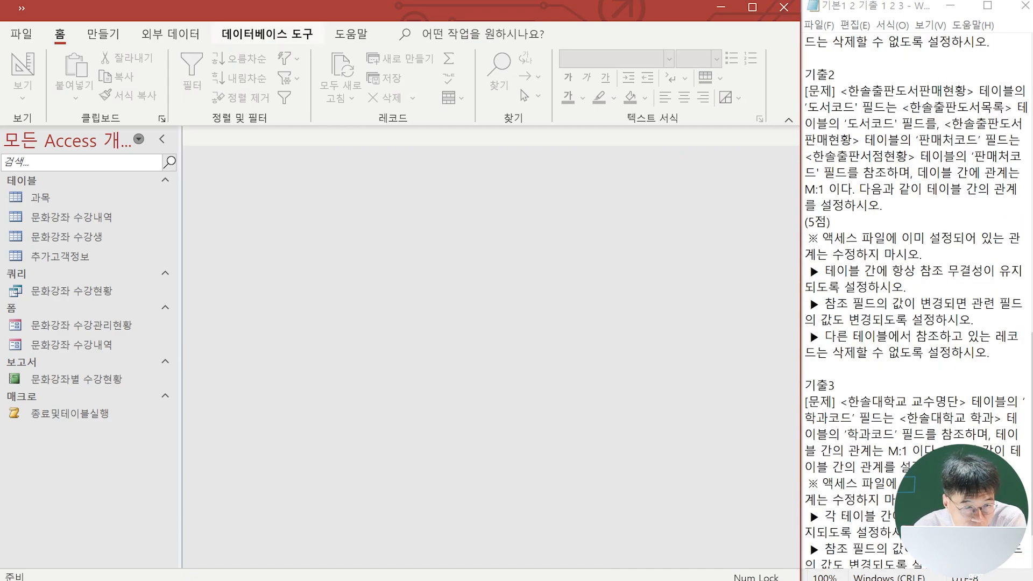
pyautogui.click(180, 78)
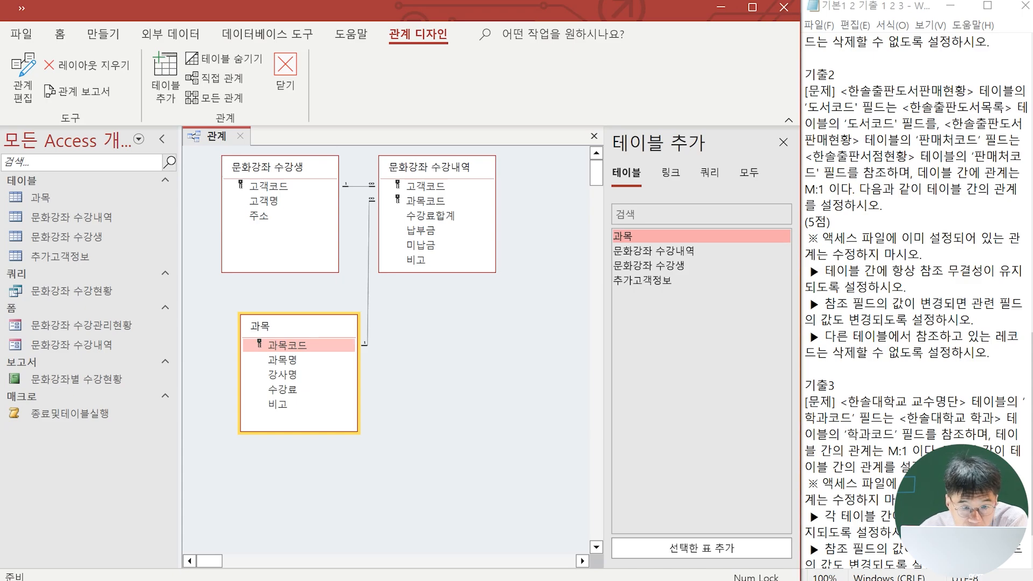
pyautogui.click(653, 580)
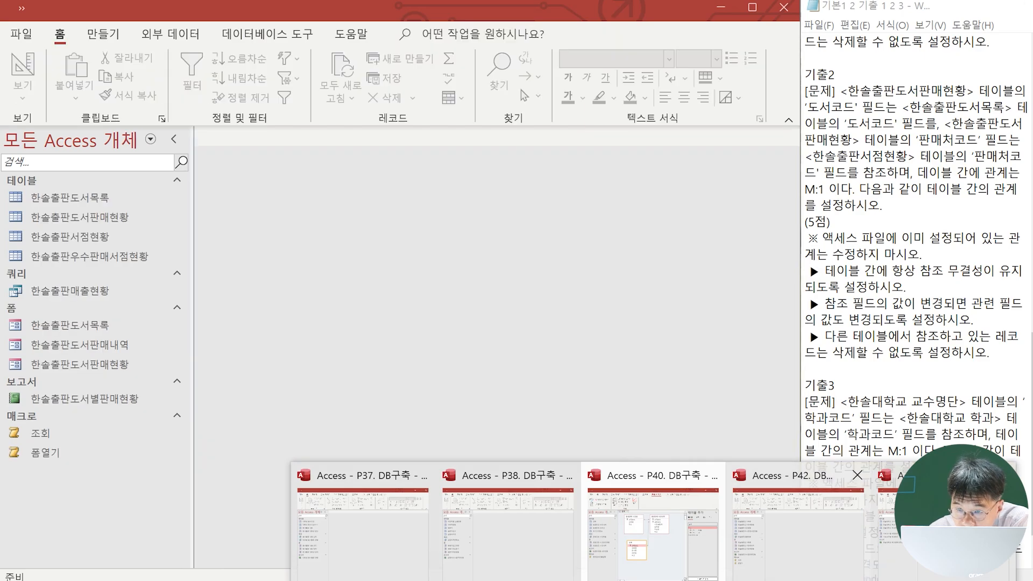
pyautogui.click(799, 530)
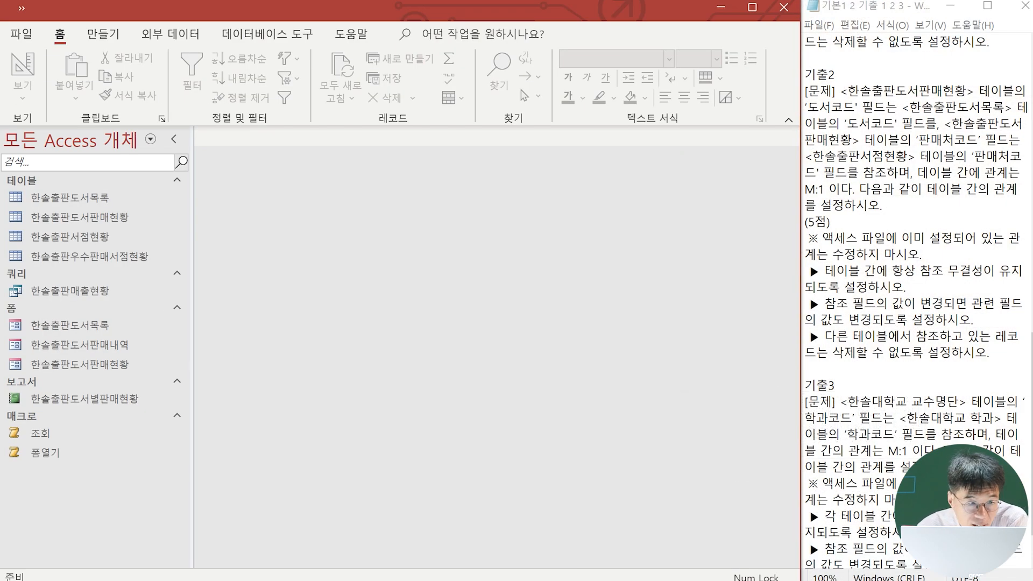
pyautogui.click(267, 34)
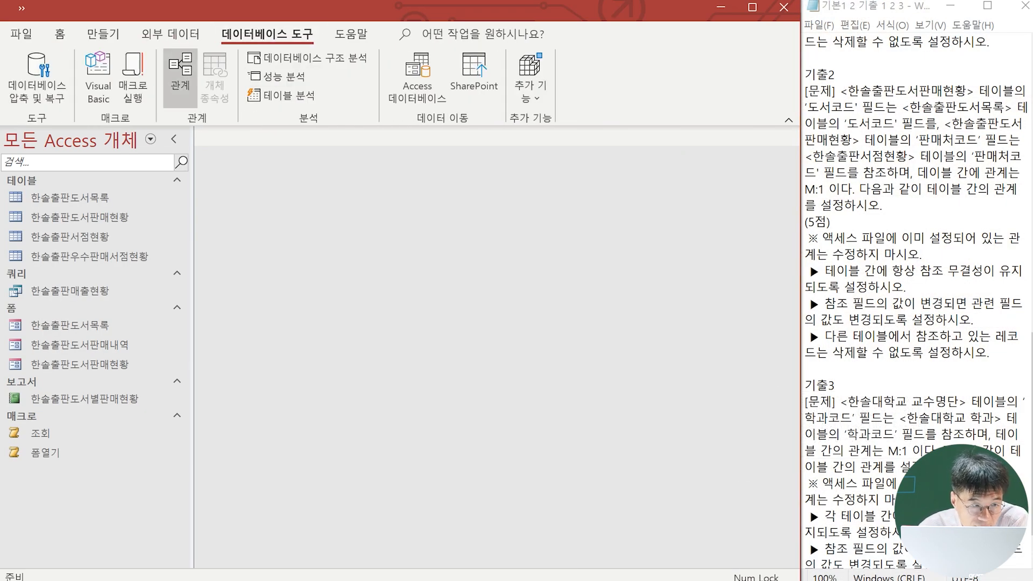
pyautogui.click(179, 73)
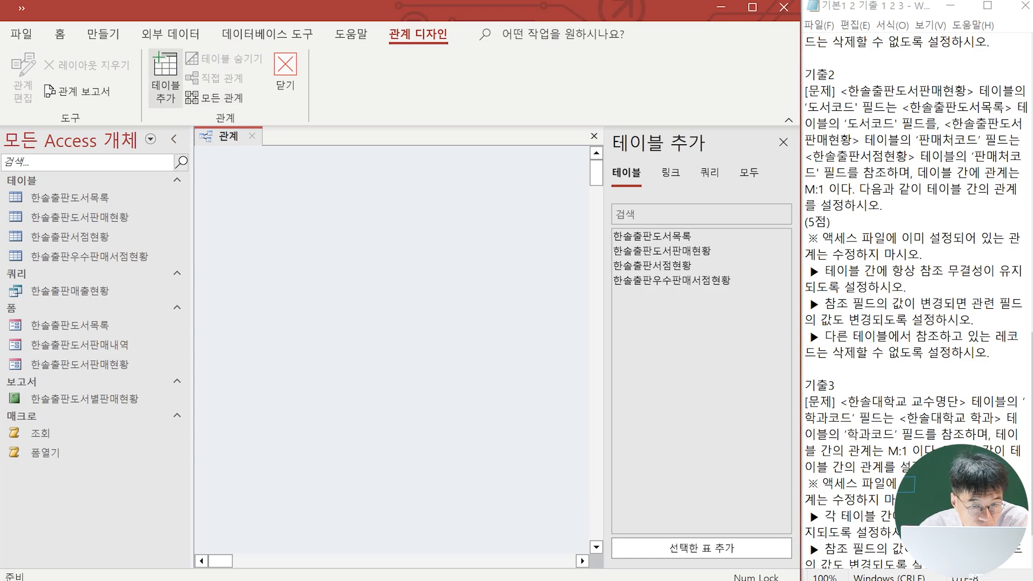
pyautogui.click(166, 81)
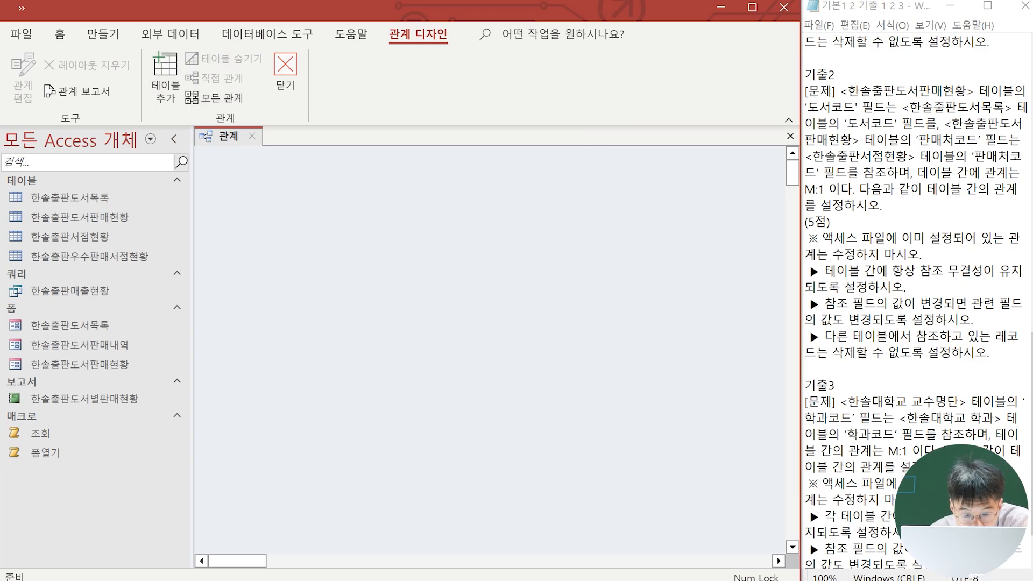
# Step: Add 한솔출판도서판매현황, 한솔출판도서목록 and 한솔출판서점현황 to the relationships layout, placing 한솔출판서점현황 below 한솔출판도서목록, and close the table-adding pane
pyautogui.click(652, 580)
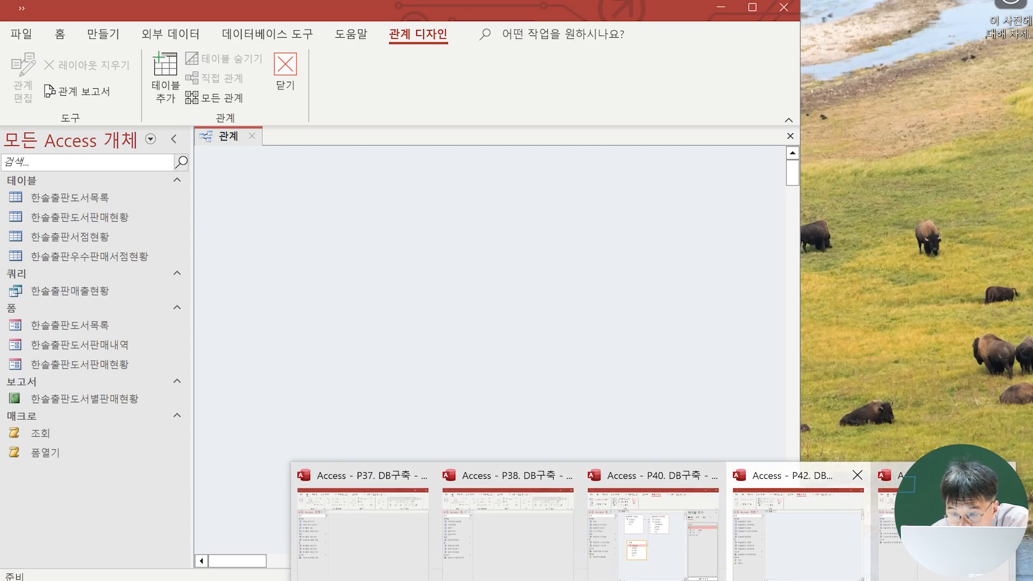
pyautogui.click(801, 530)
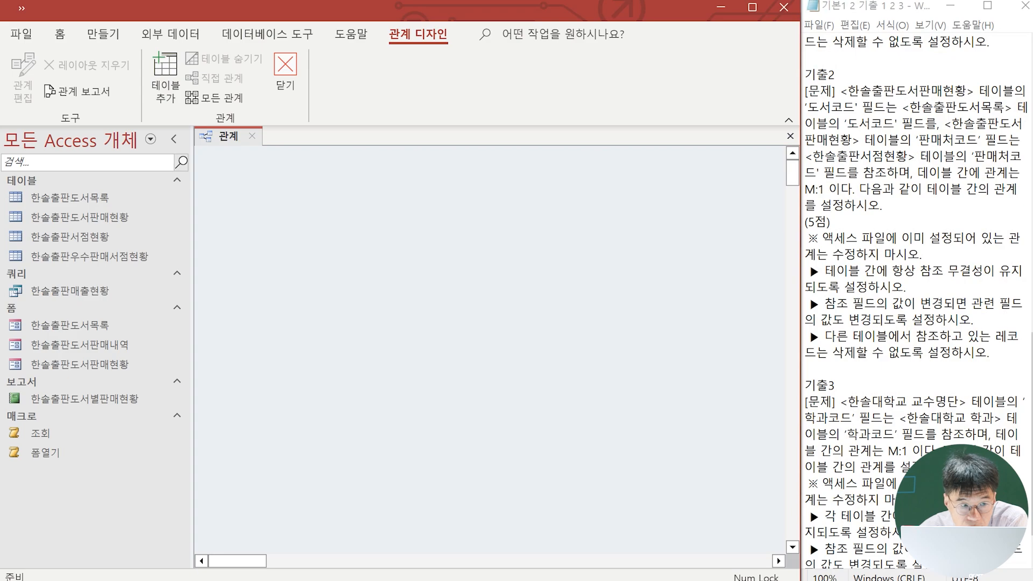
pyautogui.click(165, 78)
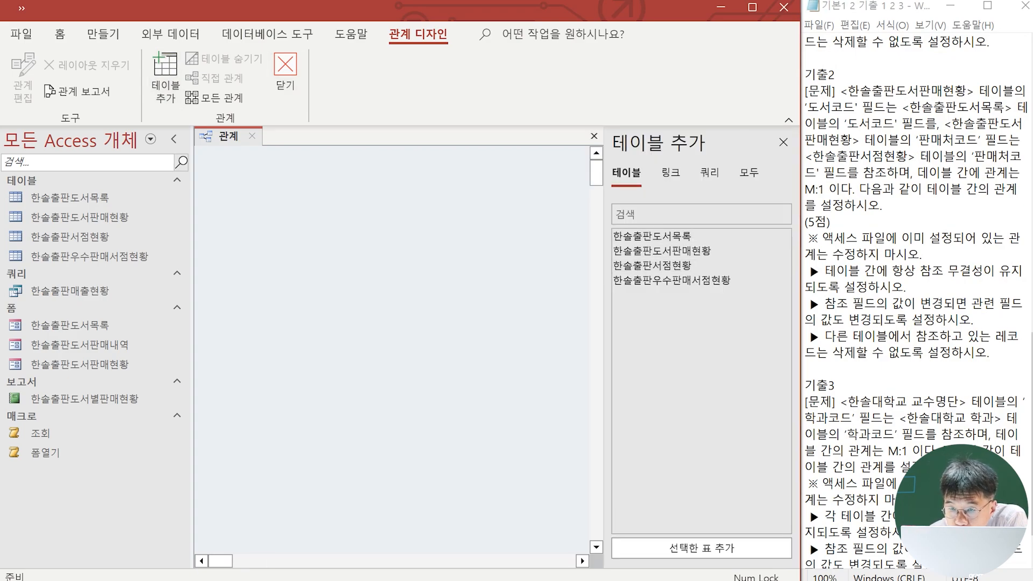
pyautogui.click(663, 252)
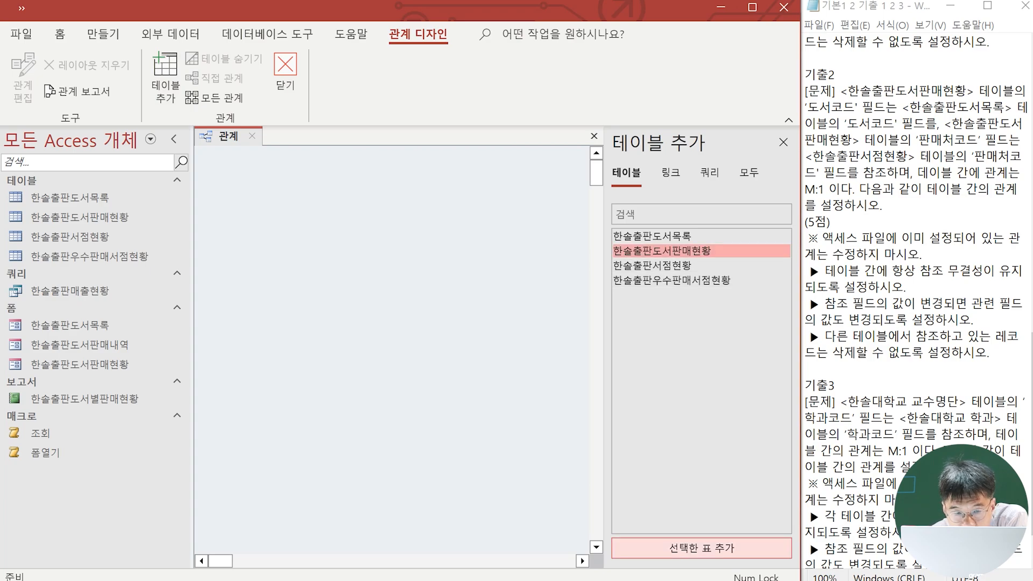
pyautogui.click(701, 548)
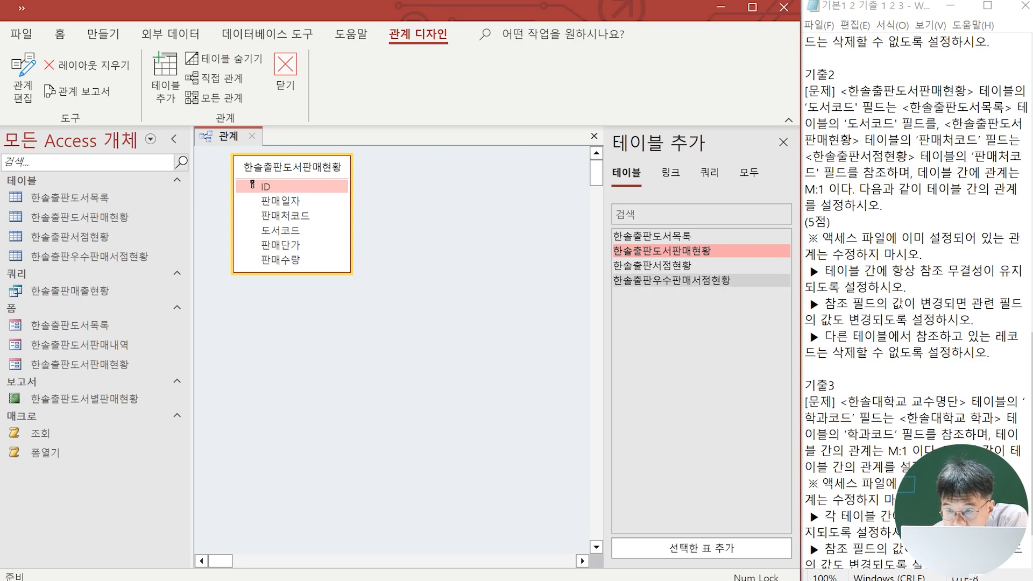
pyautogui.click(652, 235)
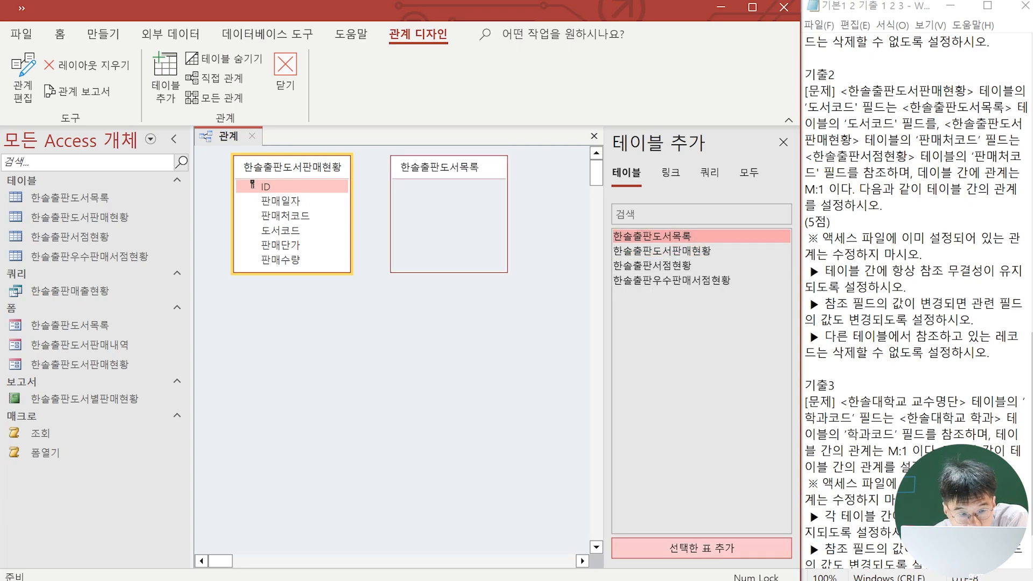
pyautogui.click(702, 548)
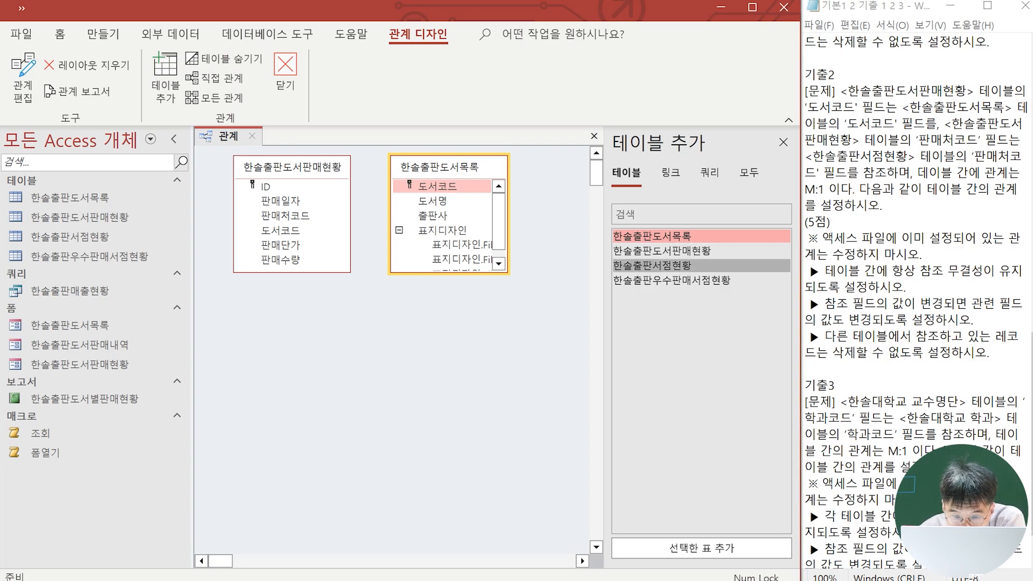
pyautogui.click(657, 266)
pyautogui.click(701, 548)
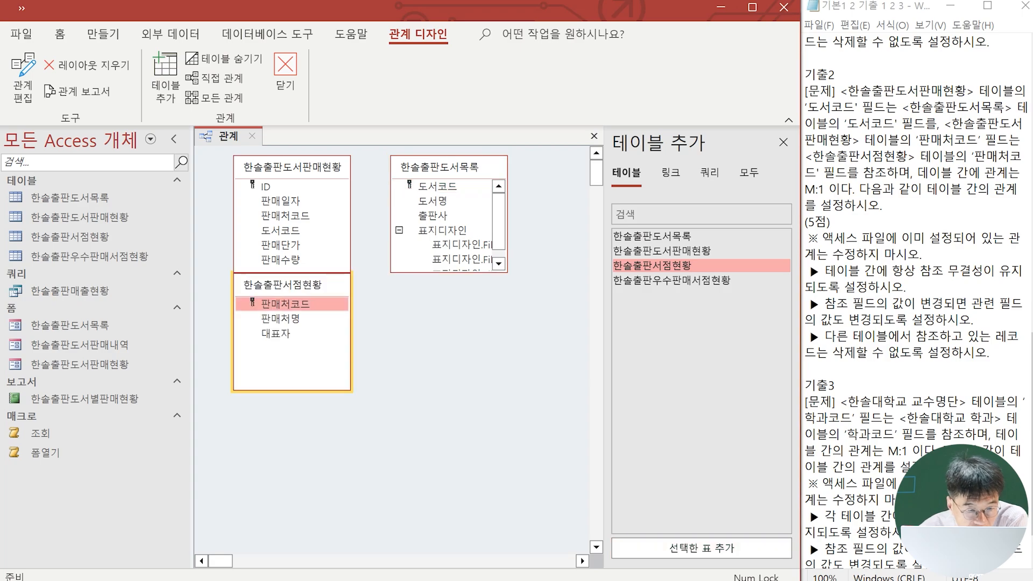
pyautogui.moveTo(294, 283); pyautogui.dragTo(445, 326)
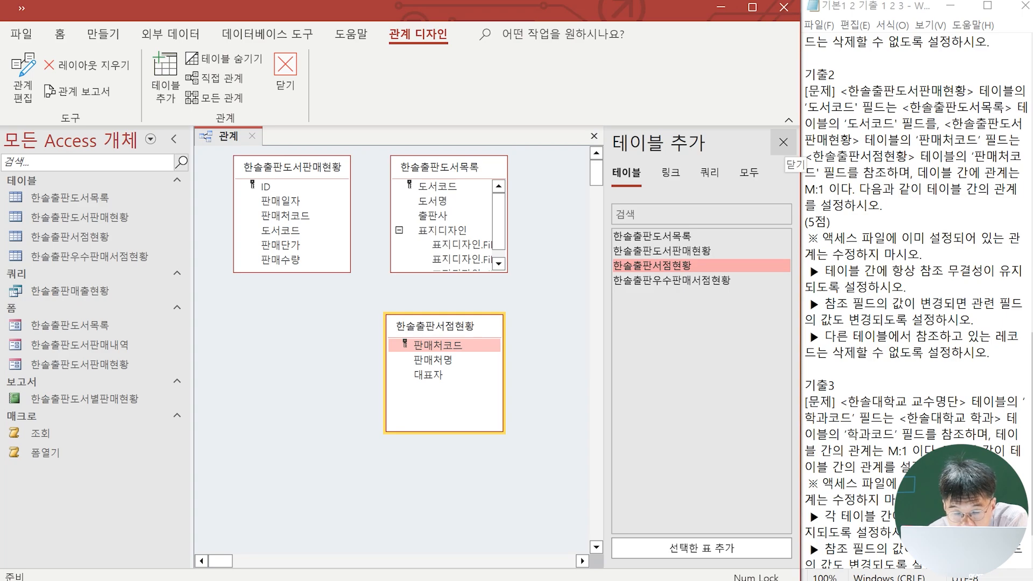
pyautogui.click(784, 142)
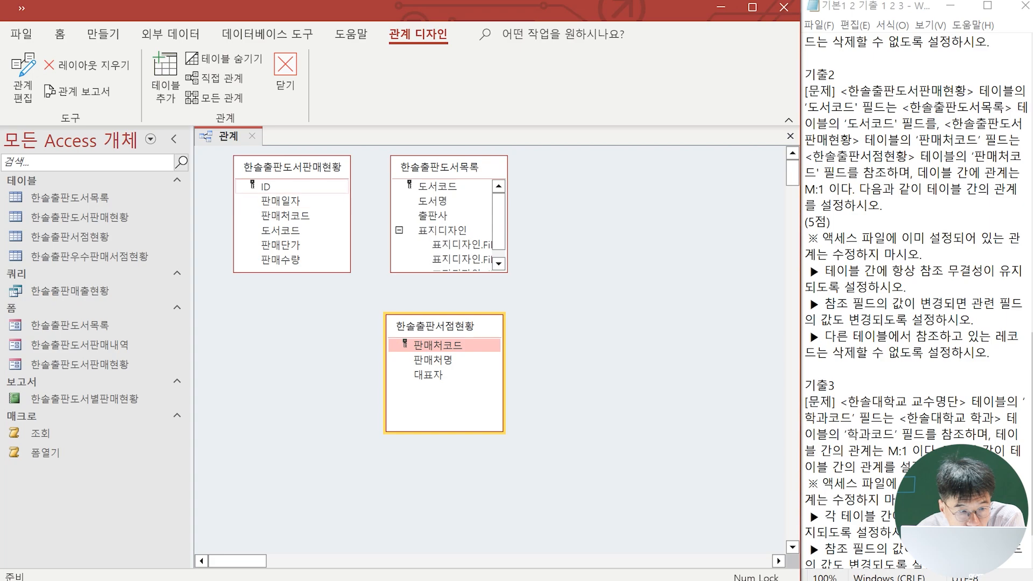
# Step: Relate 도서코드 in 한솔출판도서판매현황 to 도서코드 in 한솔출판도서목록, enforcing referential integrity and cascading updates but not deletes
pyautogui.click(281, 230)
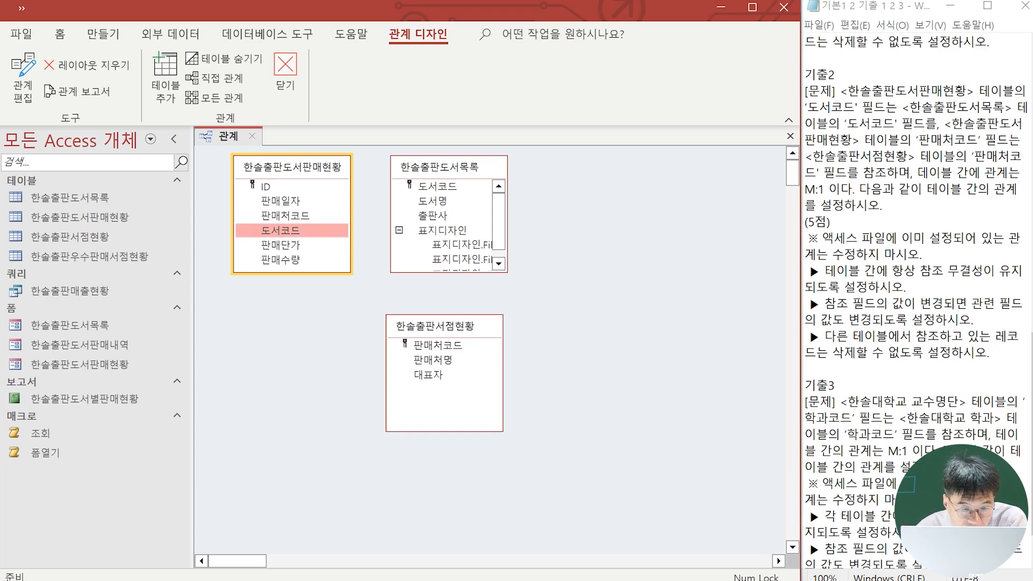
pyautogui.moveTo(280, 230); pyautogui.dragTo(437, 187)
pyautogui.click(252, 263)
pyautogui.click(252, 283)
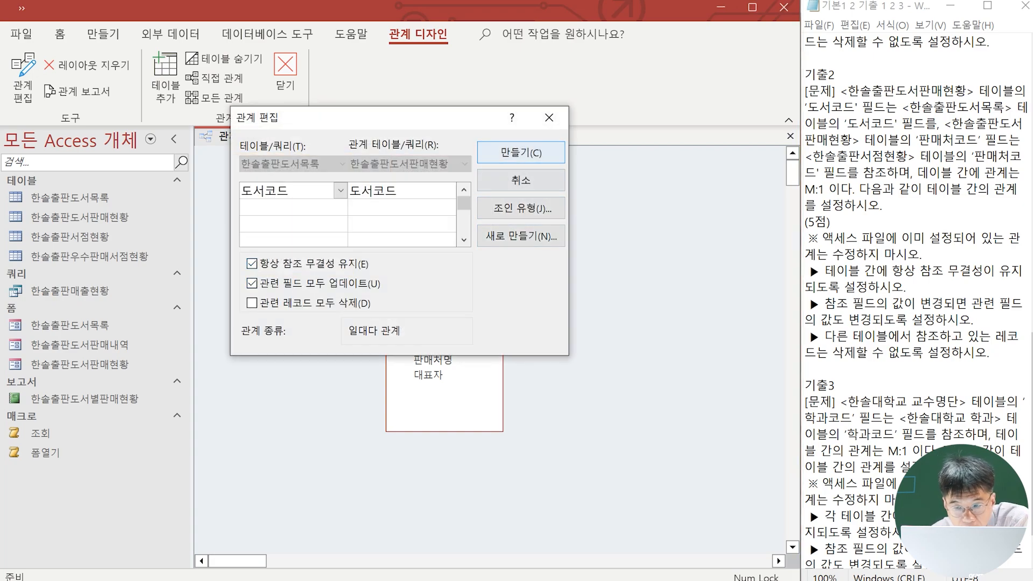
pyautogui.click(521, 153)
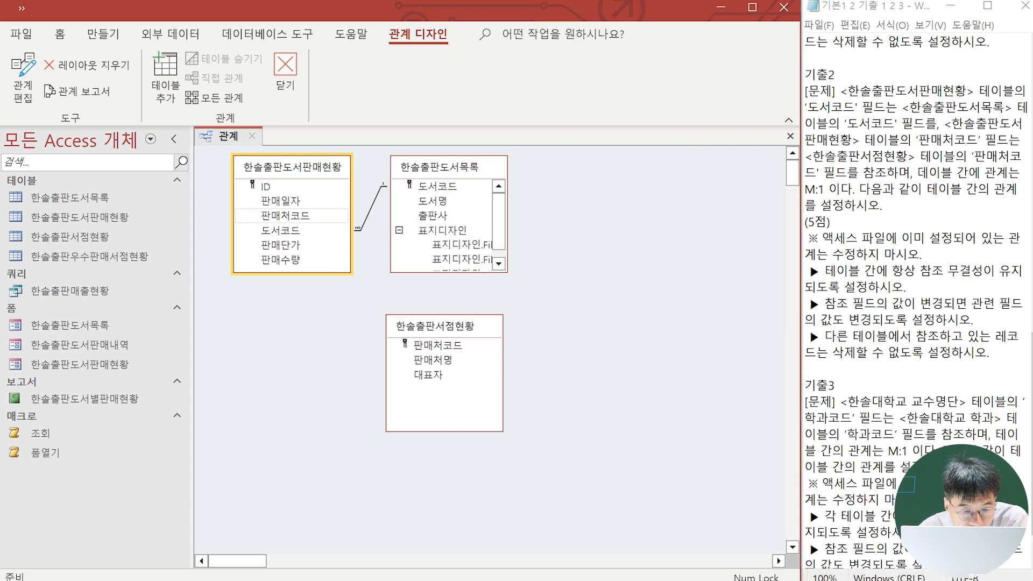
# Step: Relate 판매처코드 in 한솔출판도서판매현황 to 판매처코드 in 한솔출판서점현황, enforcing referential integrity and cascading updates but not deletes
pyautogui.click(285, 216)
pyautogui.moveTo(285, 216); pyautogui.dragTo(437, 345)
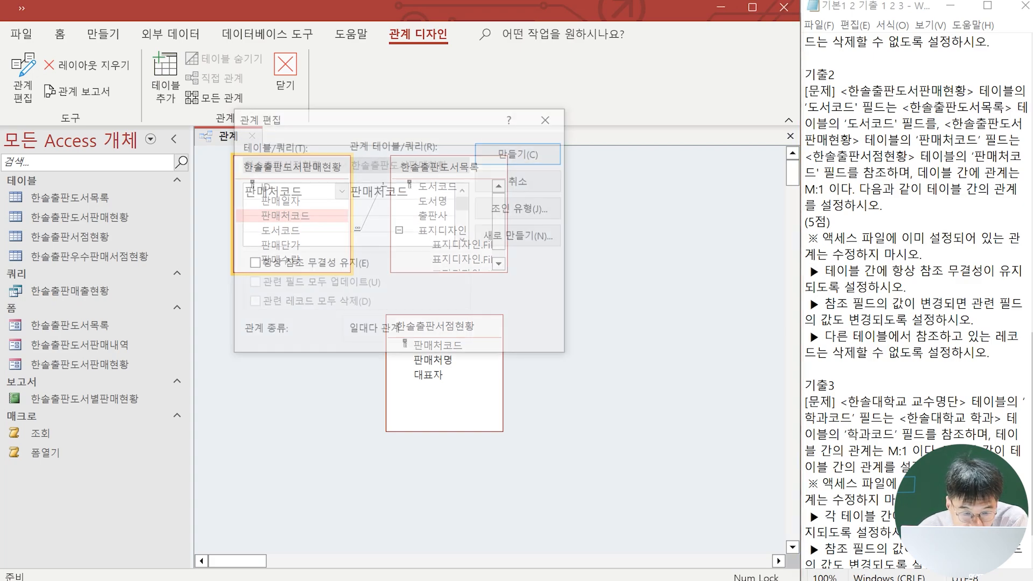
pyautogui.click(252, 264)
pyautogui.click(251, 283)
pyautogui.click(521, 152)
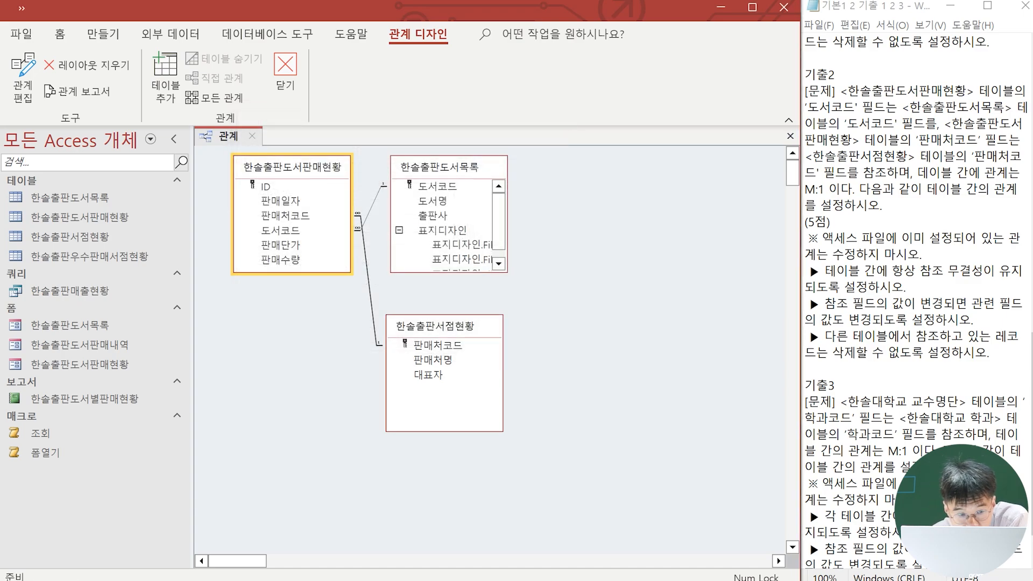
# Step: Rearrange the tables so 한솔출판서점현황 sits above 한솔출판도서목록, beside 한솔출판도서판매현황, and save and close the relationships layout
pyautogui.moveTo(292, 167); pyautogui.dragTo(269, 187)
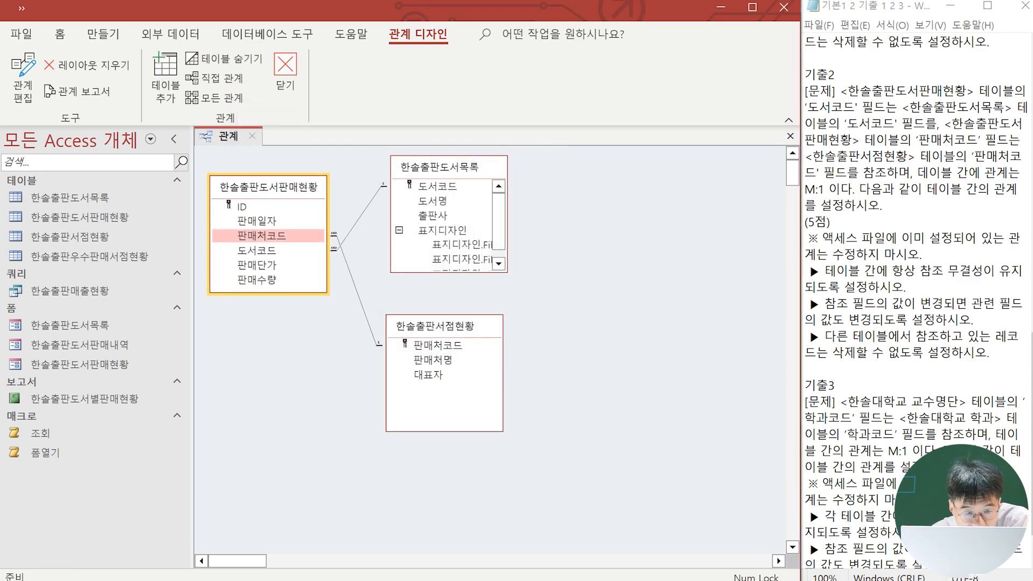
pyautogui.moveTo(439, 167); pyautogui.dragTo(563, 365)
pyautogui.moveTo(436, 326); pyautogui.dragTo(472, 170)
pyautogui.moveTo(564, 365); pyautogui.dragTo(474, 302)
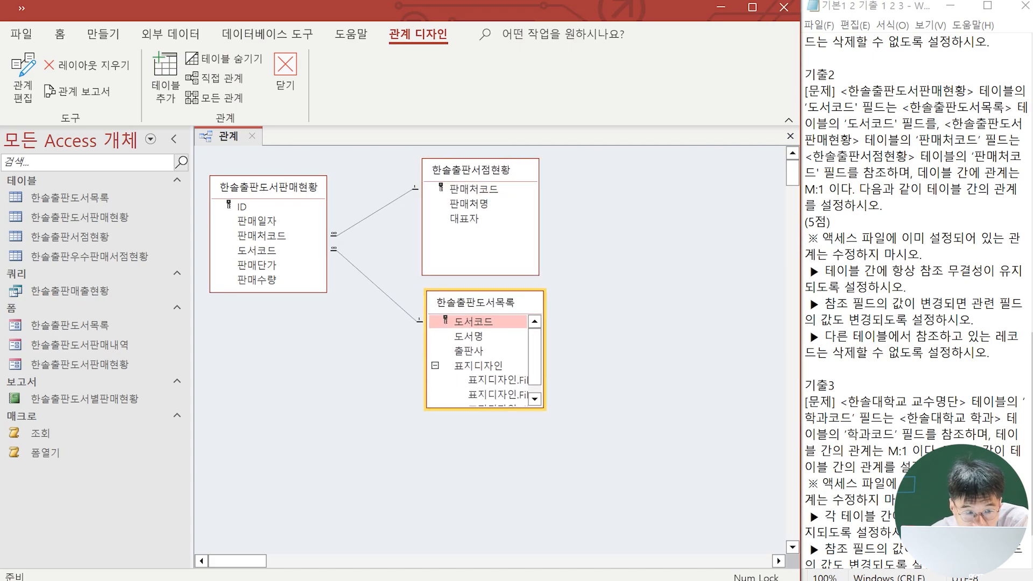
pyautogui.click(285, 67)
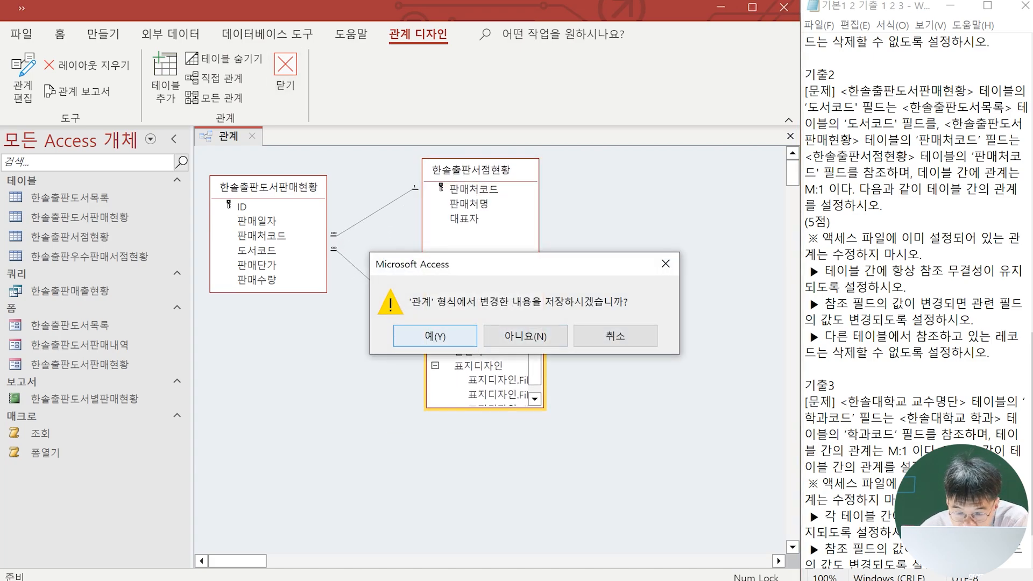
pyautogui.click(436, 336)
# Step: Append about fifteen blank lines to the end of the Notepad task text so the whole 기출3 task is in view
pyautogui.scroll(3, 914, 302)
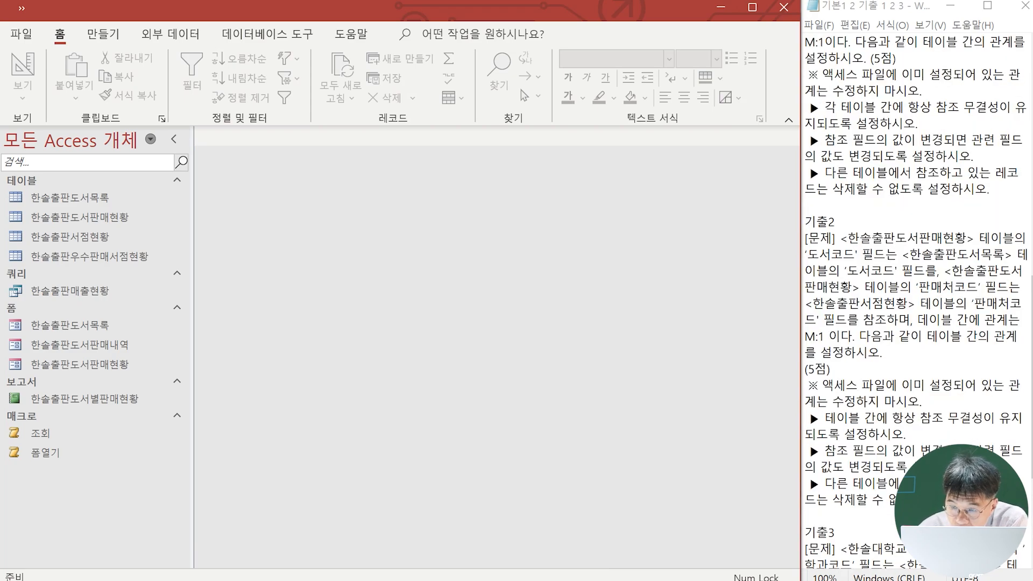
pyautogui.scroll(2, 915, 302)
pyautogui.scroll(4, 914, 301)
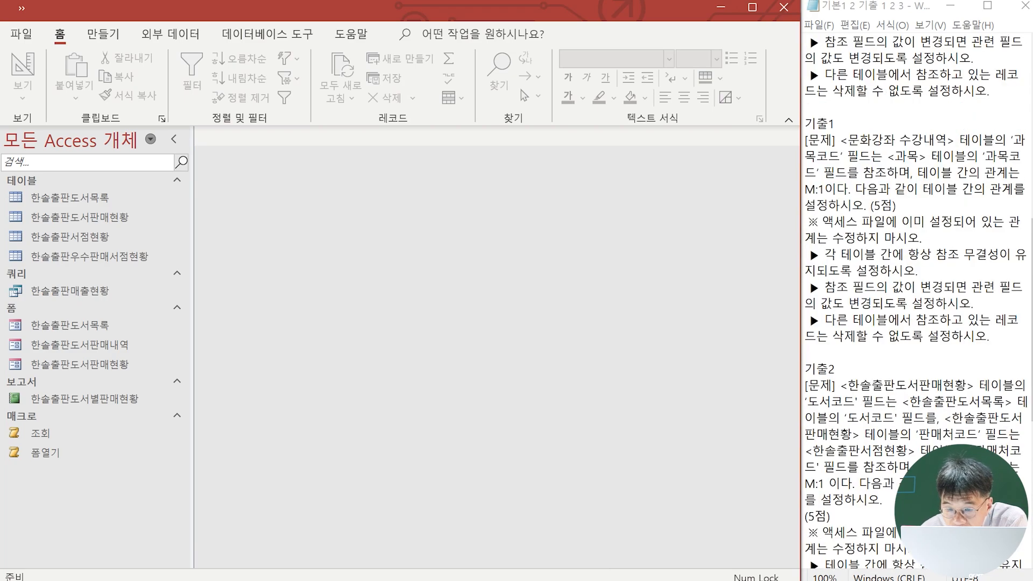
pyautogui.scroll(-10, 915, 301)
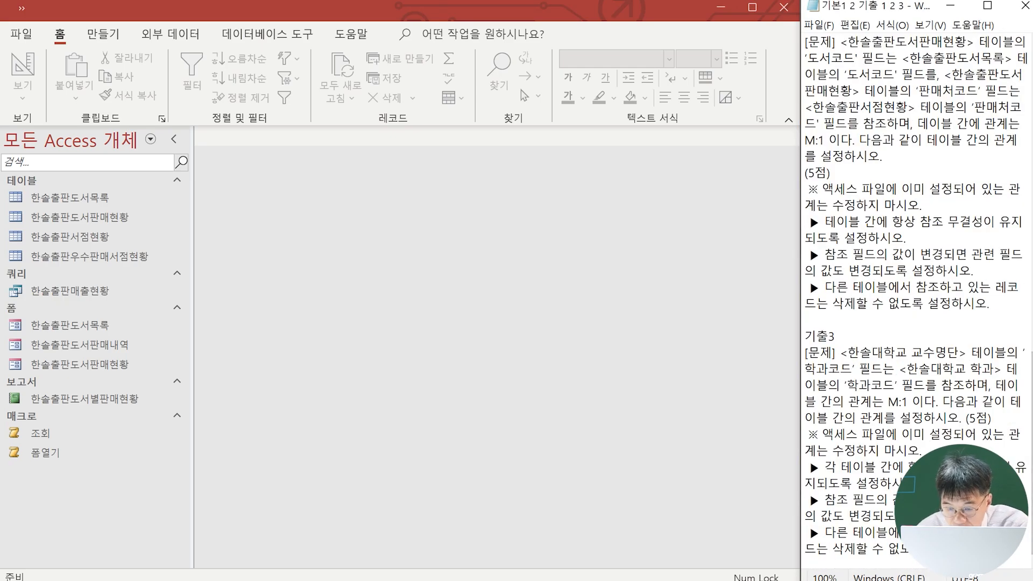
pyautogui.press('Return')
pyautogui.press('Return')
pyautogui.press('Return')
pyautogui.press('Return')
pyautogui.press('Return')
pyautogui.press('Return')
pyautogui.press('Return')
pyautogui.press('Return')
pyautogui.press('Return')
pyautogui.press('Return')
pyautogui.press('Return')
pyautogui.press('Return')
pyautogui.press('Return')
pyautogui.press('Return')
pyautogui.press('Return')
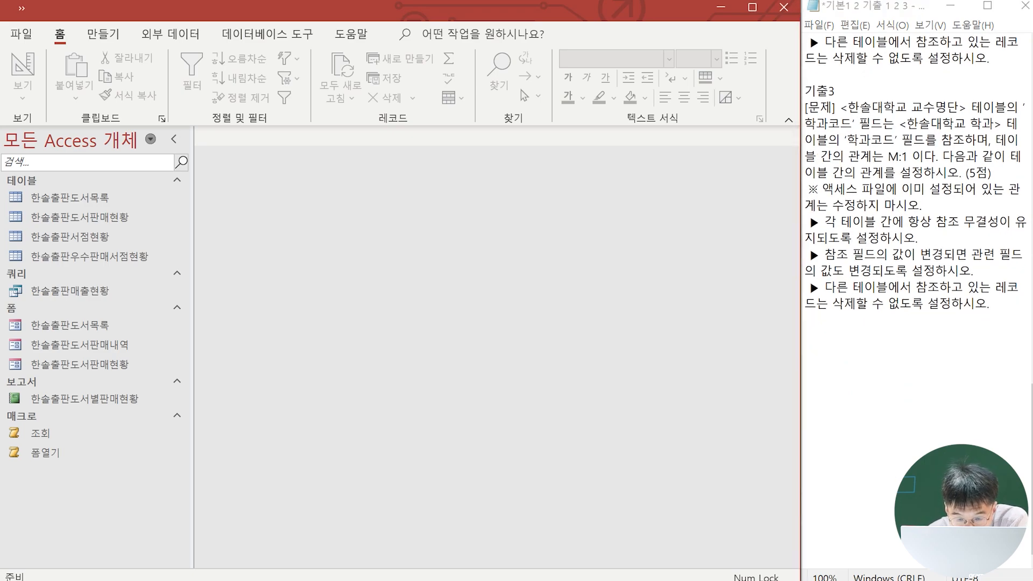
# Step: Switch to the Access database containing the 한솔대학교 tables and open its Relationships window
pyautogui.moveTo(655, 580)
pyautogui.click(945, 522)
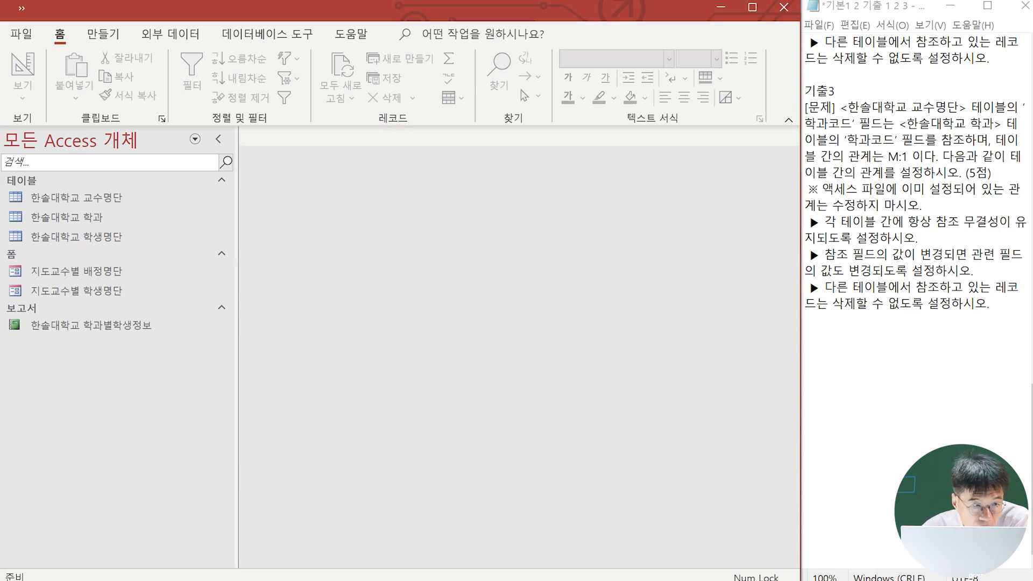
pyautogui.click(267, 33)
pyautogui.click(180, 76)
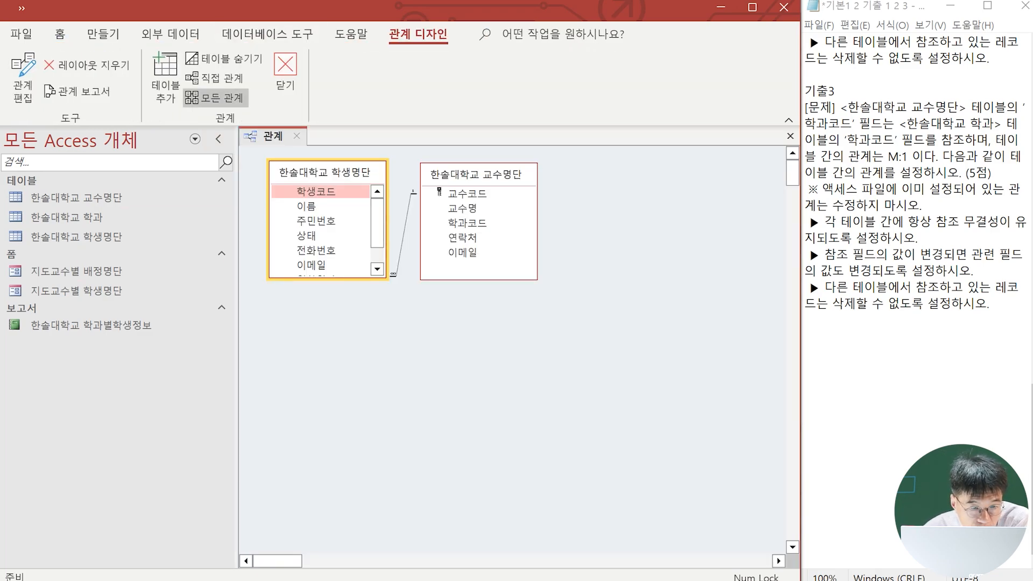
# Step: Add the 한솔대학교 학과 table to the relationships layout and place it below 한솔대학교 교수명단
pyautogui.click(166, 78)
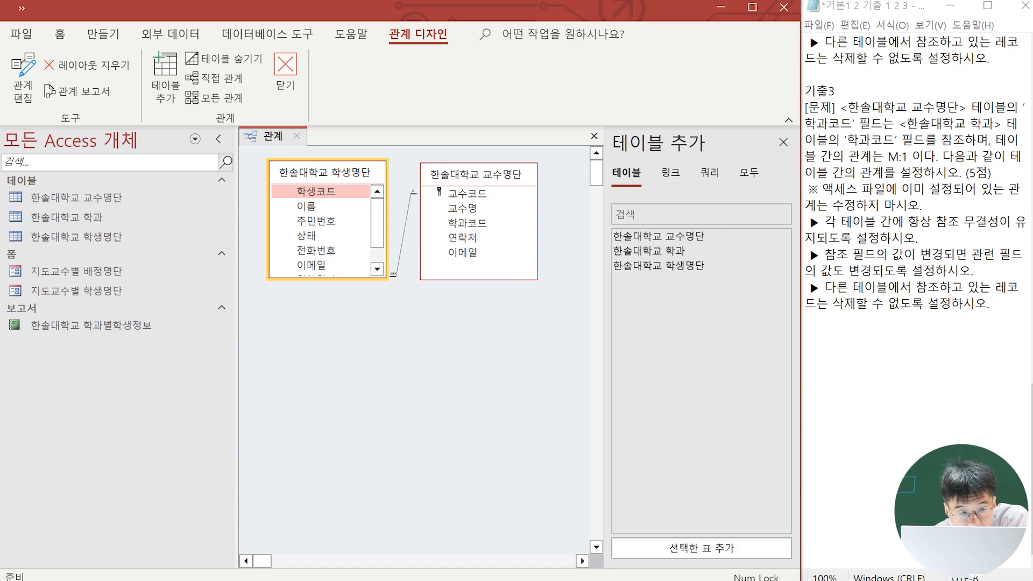
pyautogui.click(649, 252)
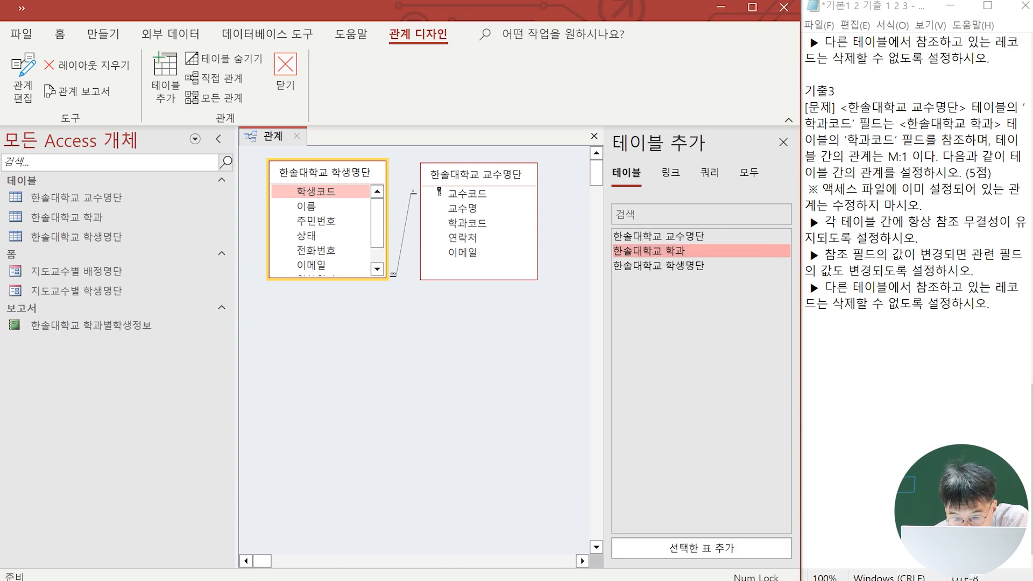
pyautogui.click(701, 548)
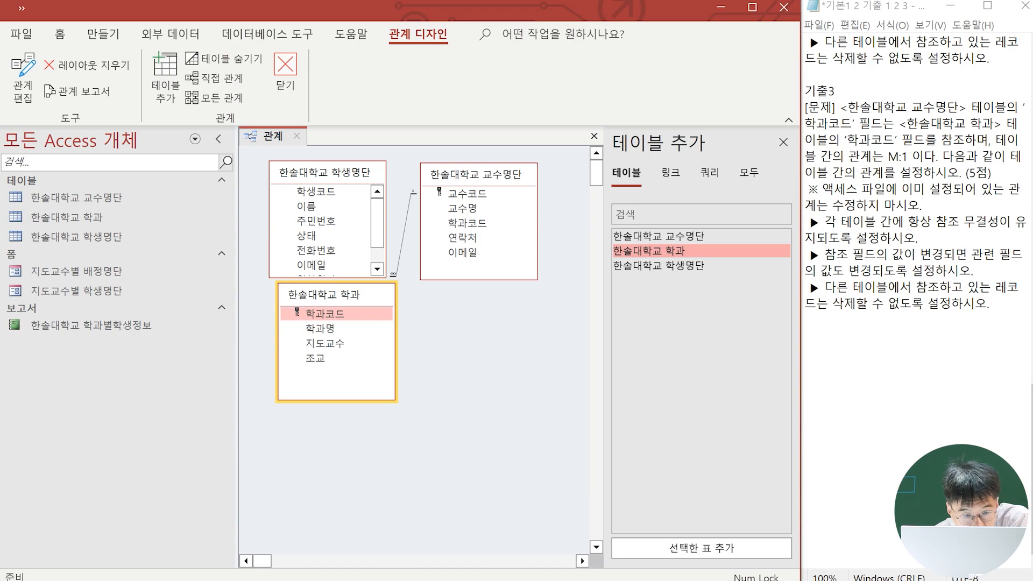
pyautogui.moveTo(324, 294); pyautogui.dragTo(475, 323)
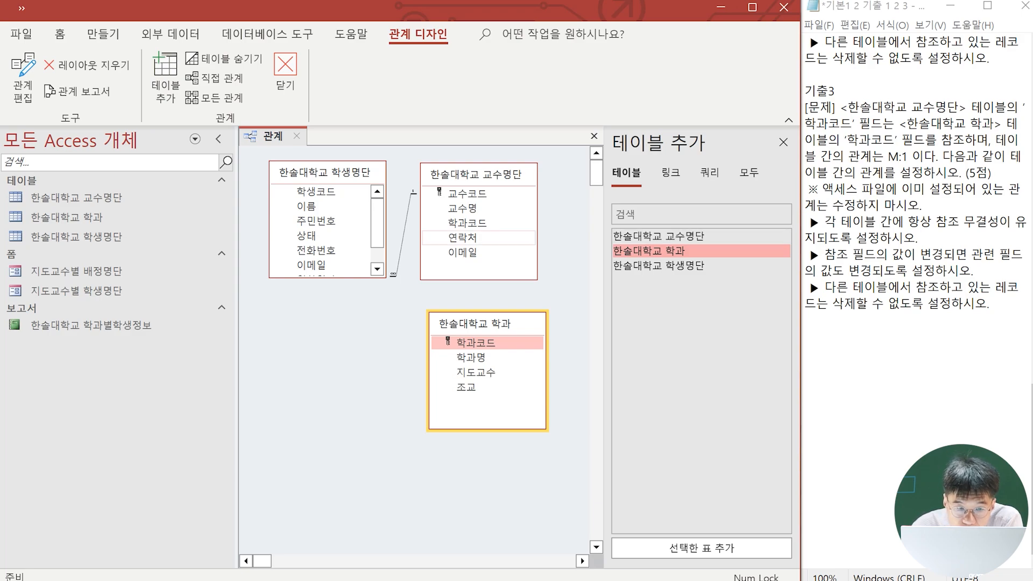
# Step: Relate 학과코드 in 한솔대학교 교수명단 to 학과코드 in 한솔대학교 학과, enforcing referential integrity and cascading updates but not deletes
pyautogui.moveTo(467, 224); pyautogui.dragTo(476, 343)
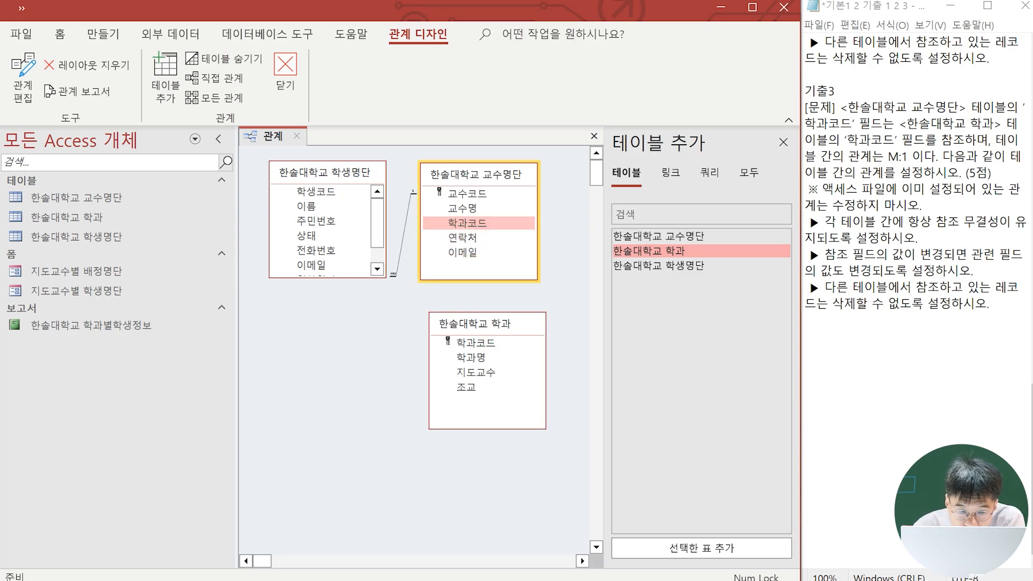
pyautogui.click(252, 263)
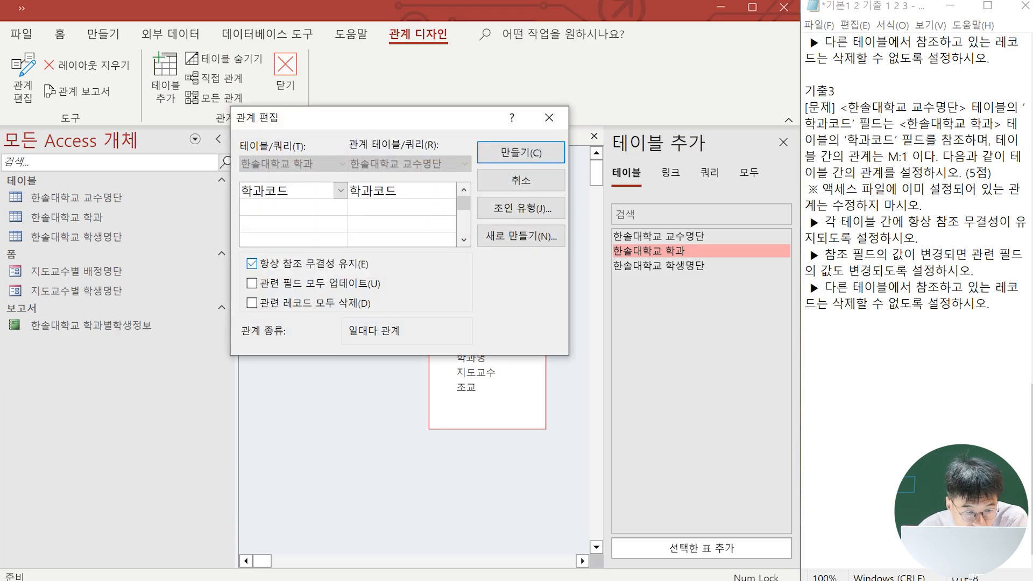
pyautogui.click(251, 283)
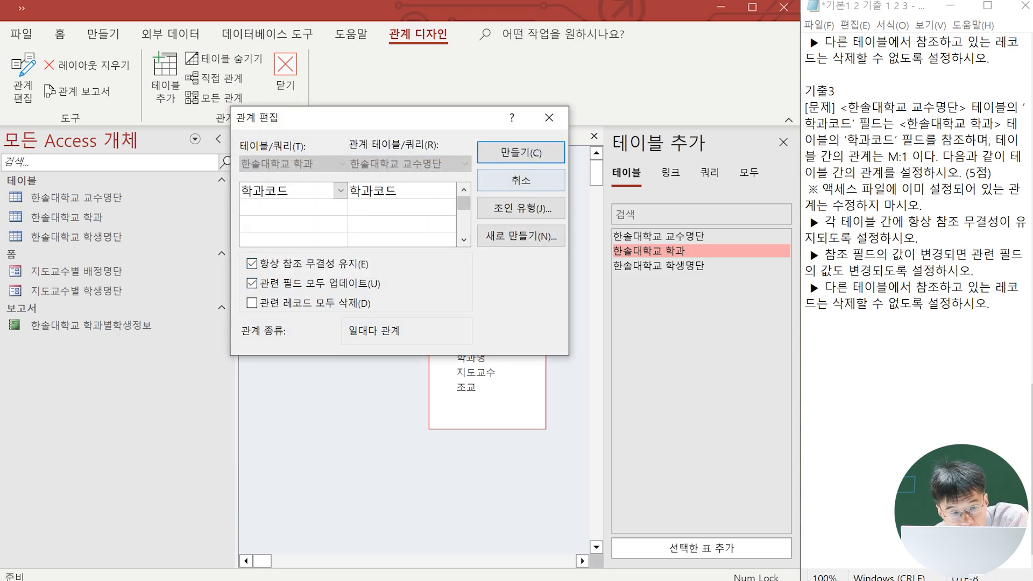
pyautogui.click(521, 152)
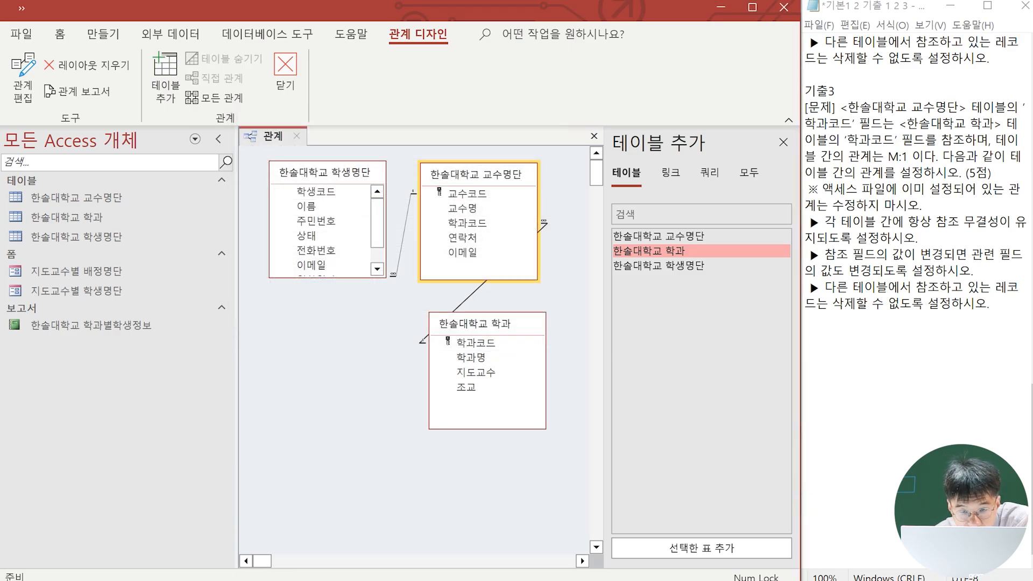
# Step: Close the table-adding pane, move 한솔대학교 학과 to the right of 한솔대학교 교수명단, and select the relationship line between them
pyautogui.click(784, 142)
pyautogui.moveTo(474, 323); pyautogui.dragTo(642, 177)
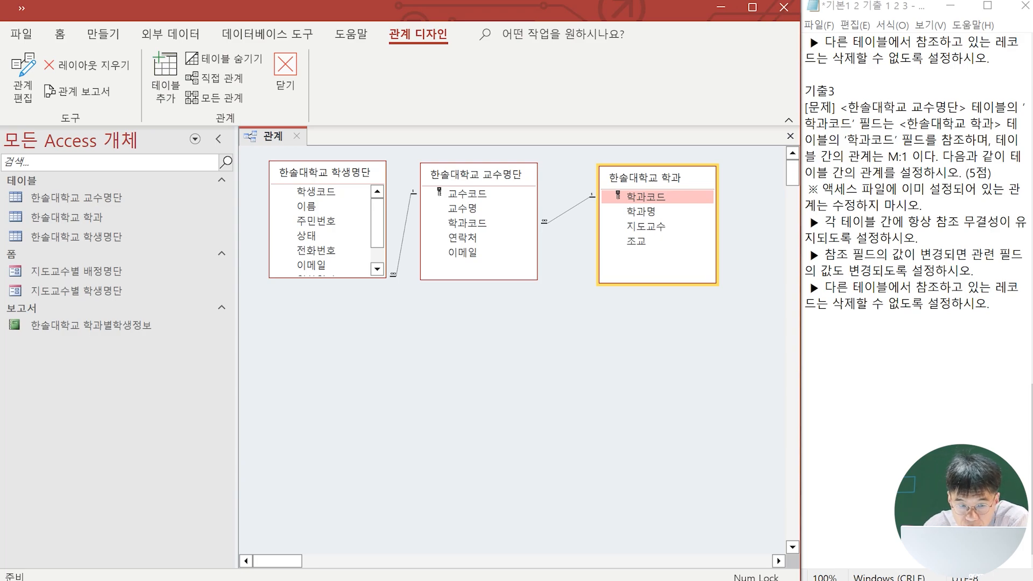
pyautogui.click(377, 269)
pyautogui.click(377, 269)
pyautogui.moveTo(378, 239); pyautogui.dragTo(377, 223)
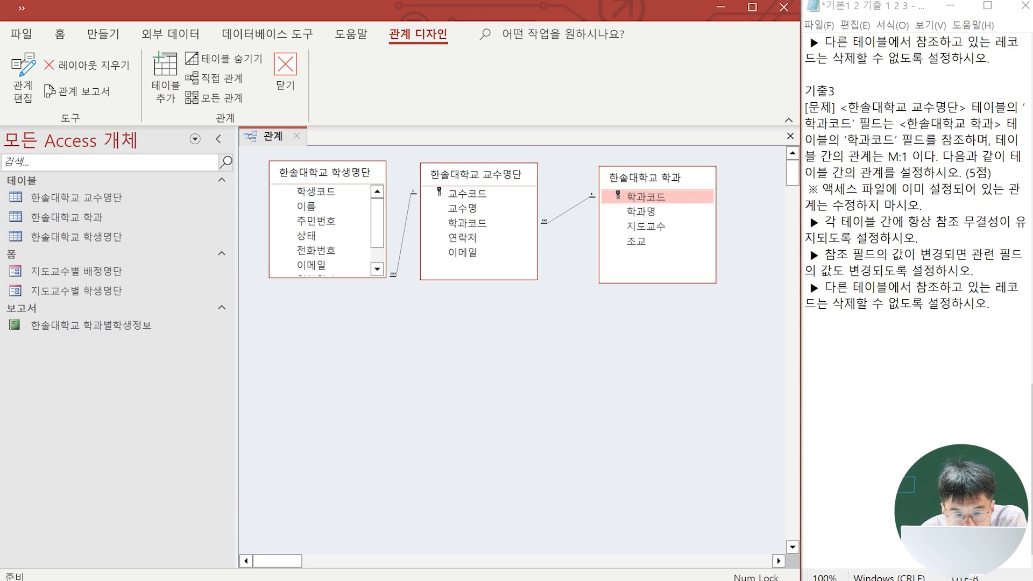
pyautogui.click(569, 209)
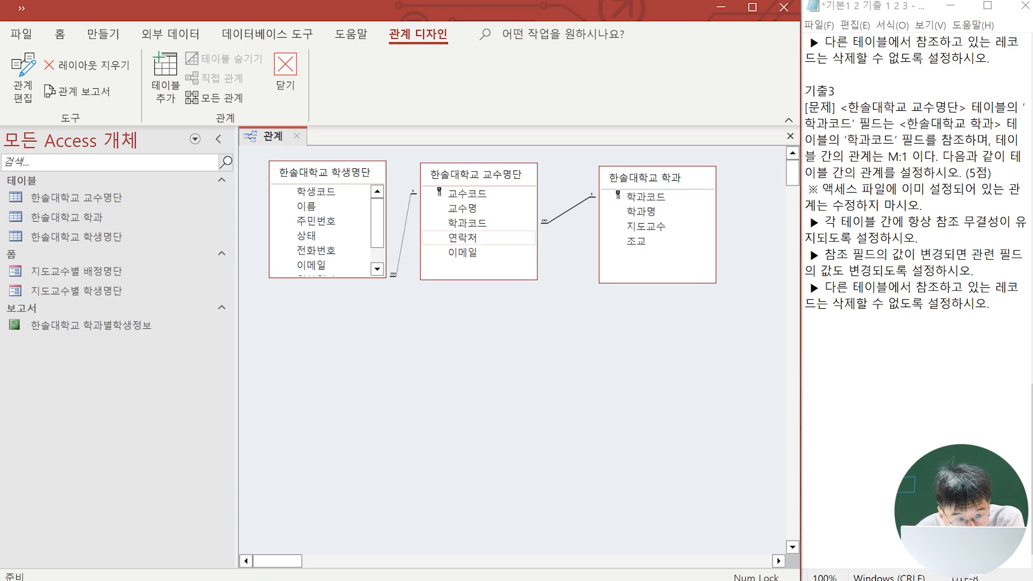
# Step: Review the referential integrity and cascade settings of the relationship between 한솔대학교 교수명단 and 한솔대학교 학과
pyautogui.click(517, 345)
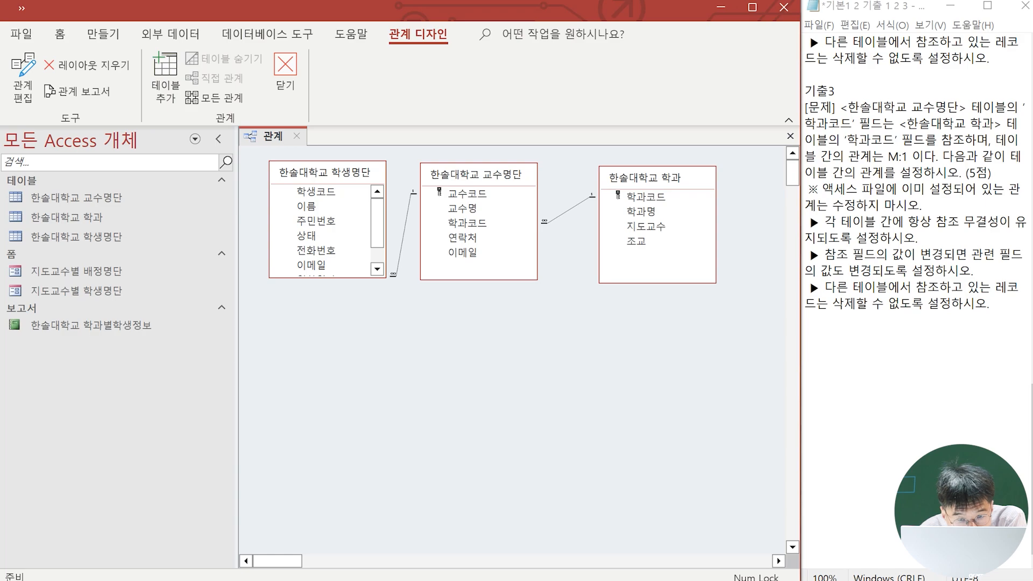
pyautogui.click(569, 209)
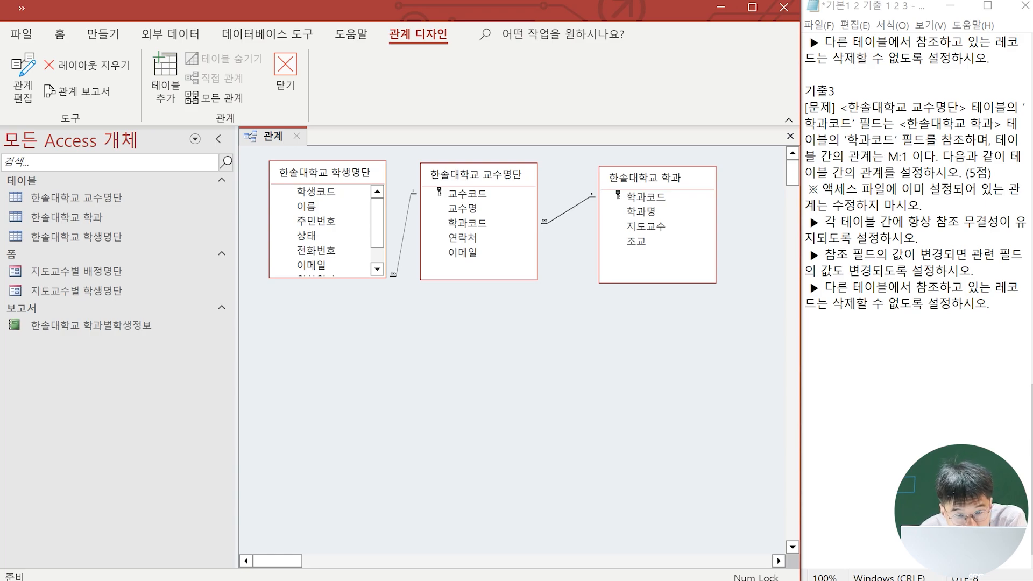
pyautogui.doubleClick(561, 214)
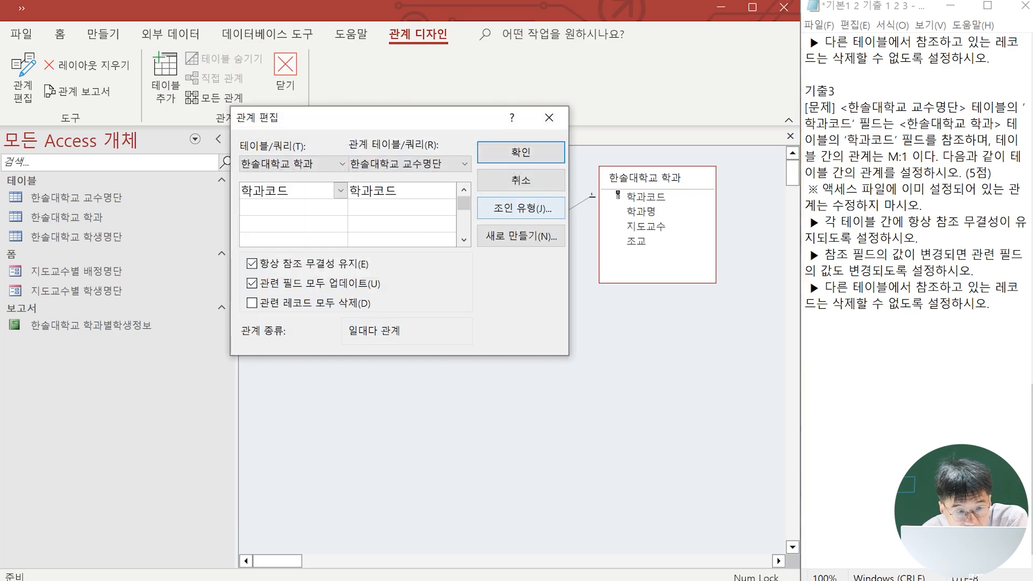
pyautogui.moveTo(419, 116); pyautogui.dragTo(515, 234)
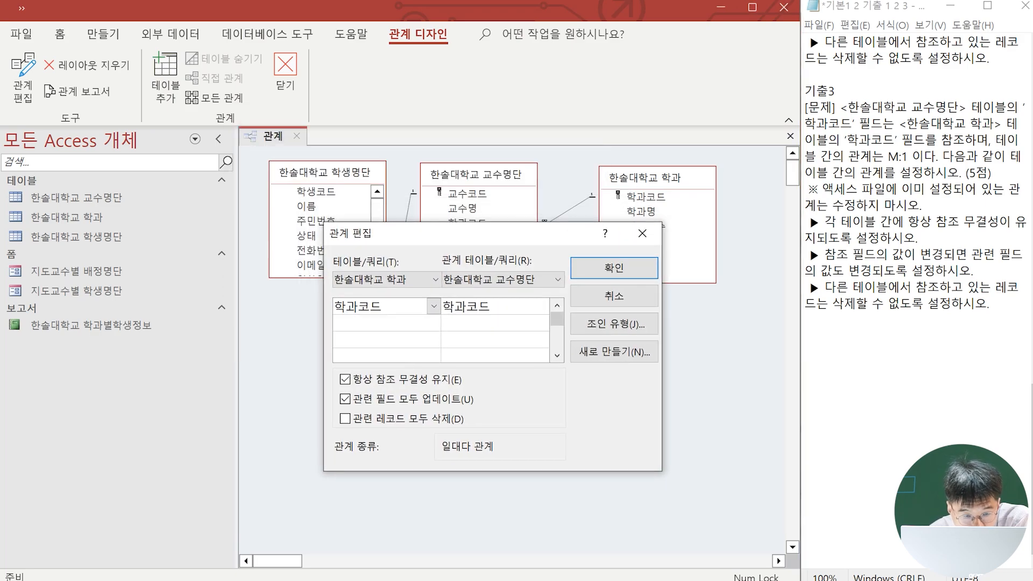
pyautogui.click(642, 234)
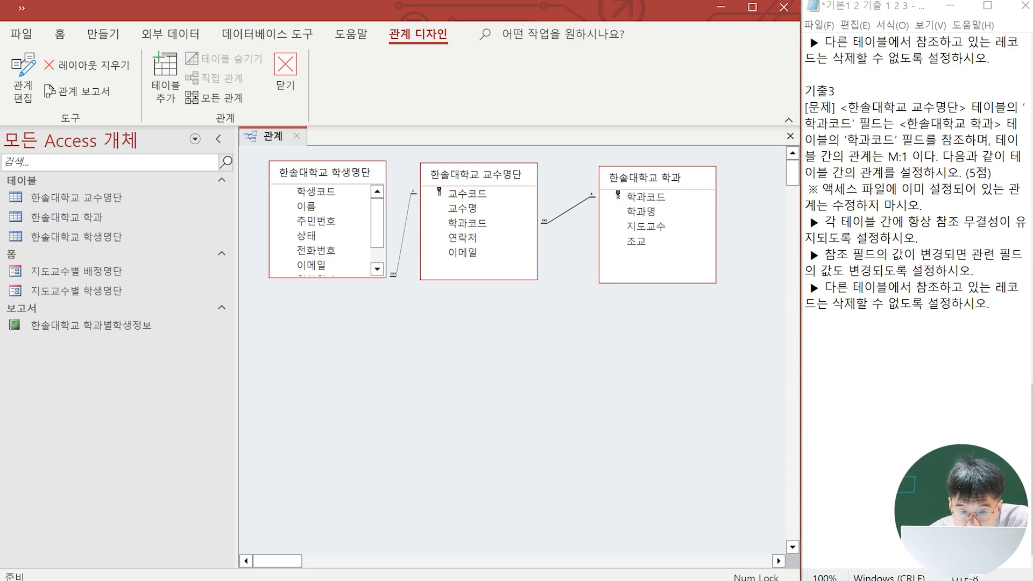
pyautogui.click(568, 253)
pyautogui.click(569, 210)
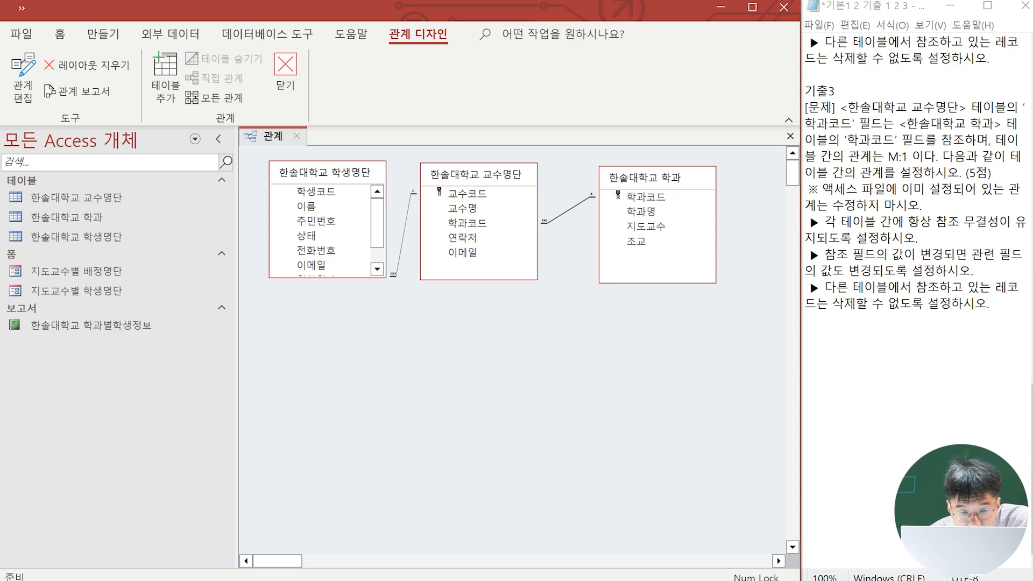
pyautogui.doubleClick(569, 209)
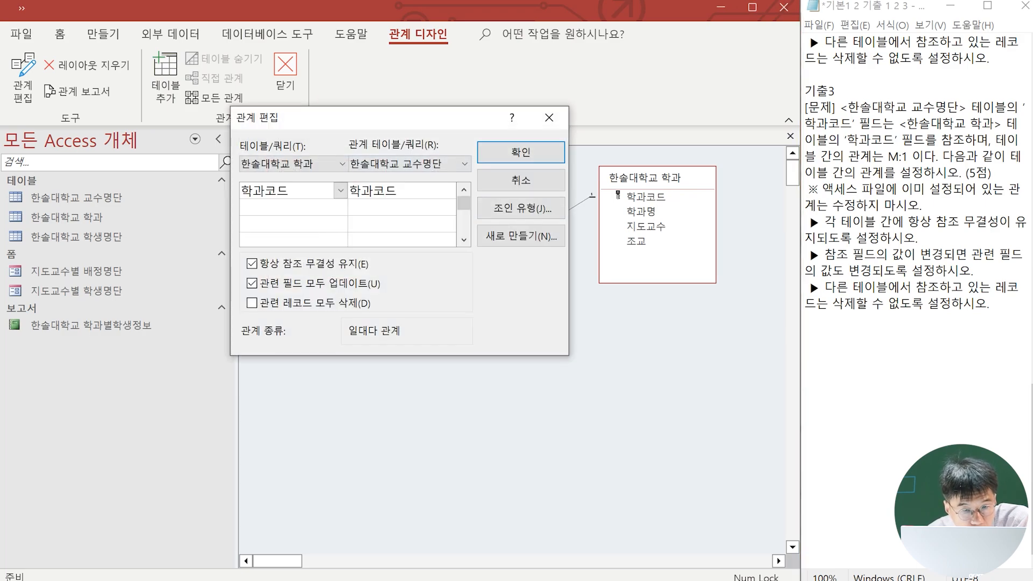
pyautogui.press('Return')
pyautogui.click(582, 234)
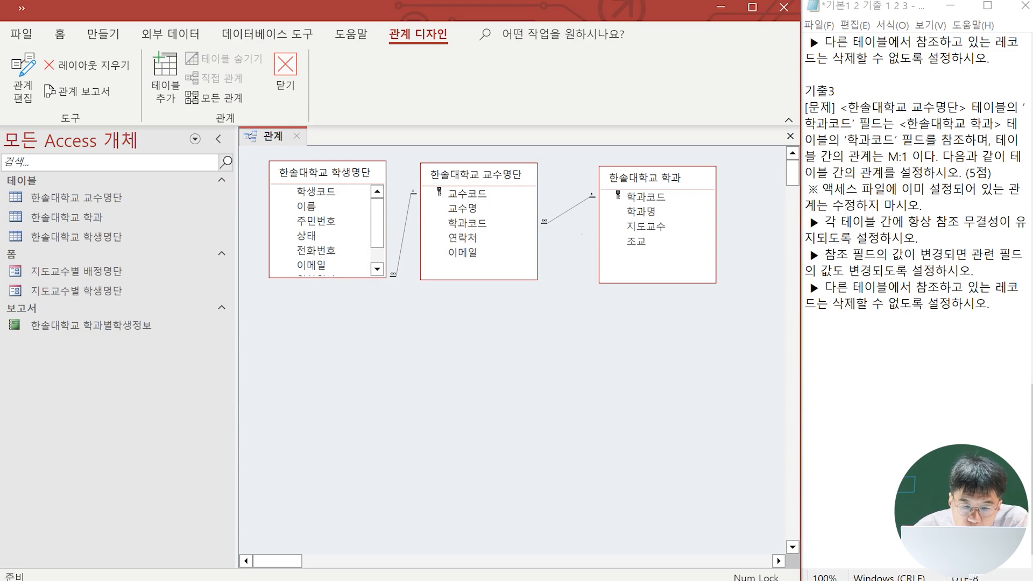
# Step: Delete the relationship between 한솔대학교 교수명단 and 한솔대학교 학과
pyautogui.click(569, 210)
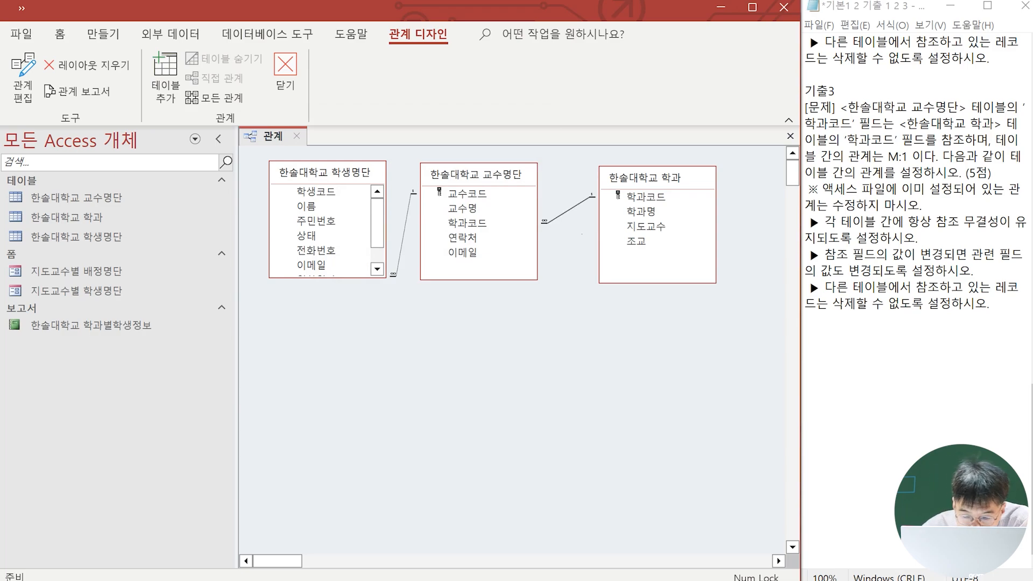
pyautogui.press('Delete')
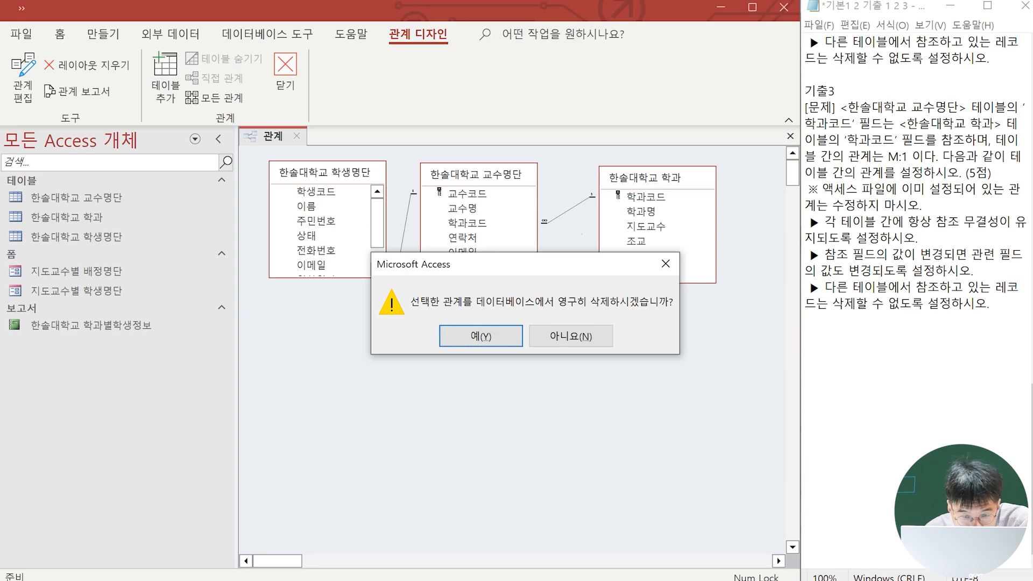
pyautogui.press('Return')
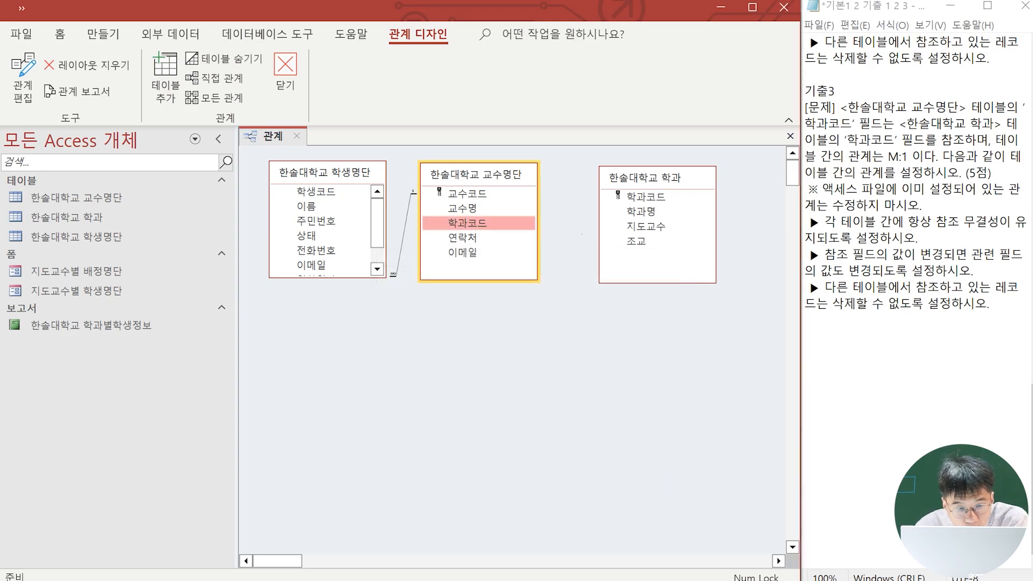
# Step: Recreate the 학과코드 relationship between 한솔대학교 교수명단 and 한솔대학교 학과 with referential integrity and cascading updates, but no cascading deletes
pyautogui.moveTo(467, 223); pyautogui.dragTo(467, 223)
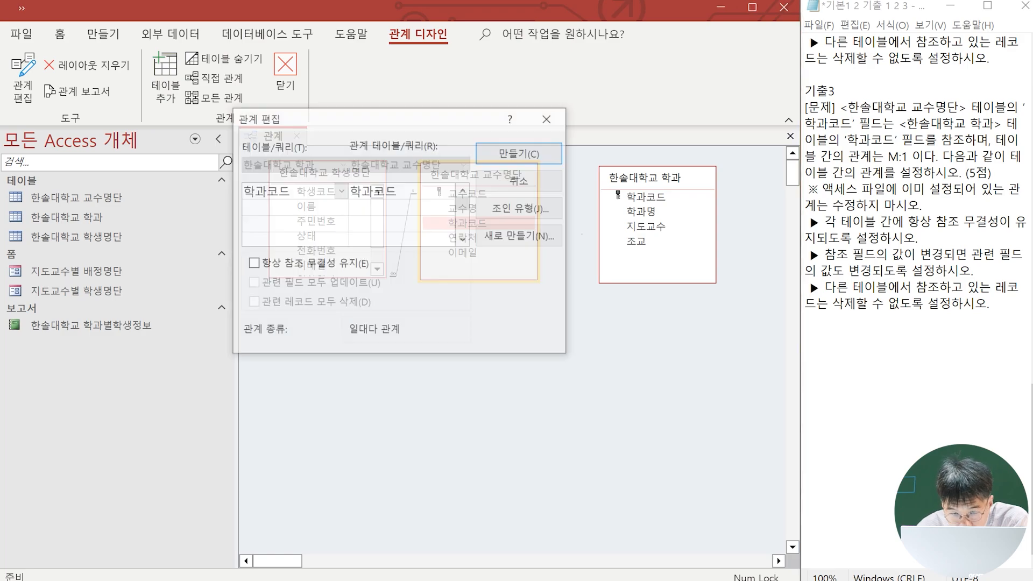
pyautogui.click(251, 263)
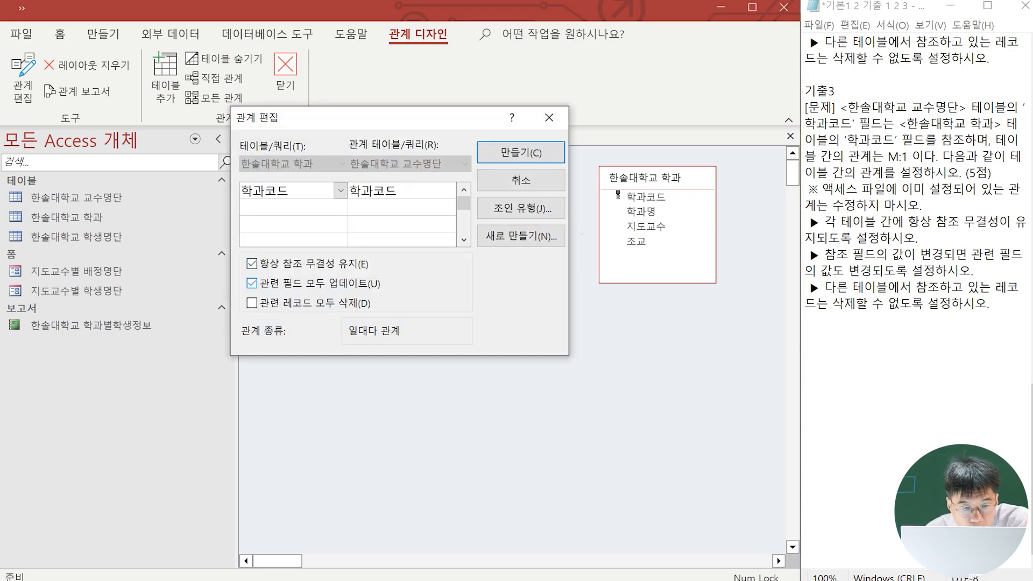
pyautogui.click(521, 153)
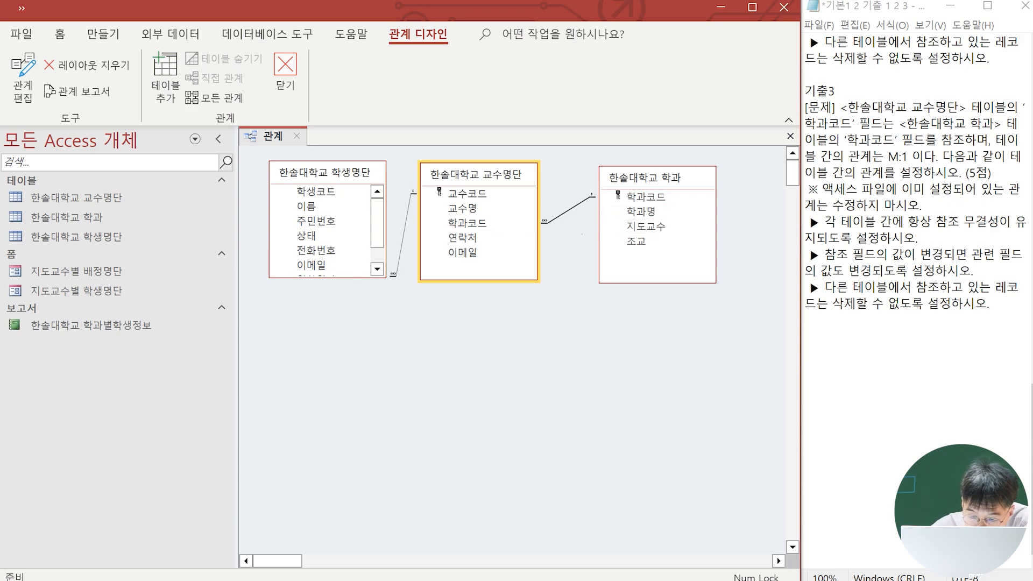
# Step: Delete the relationship between 한솔대학교 교수명단 and 한솔대학교 학과 and remove the 한솔대학교 학과 table from the relationships layout
pyautogui.press('Delete')
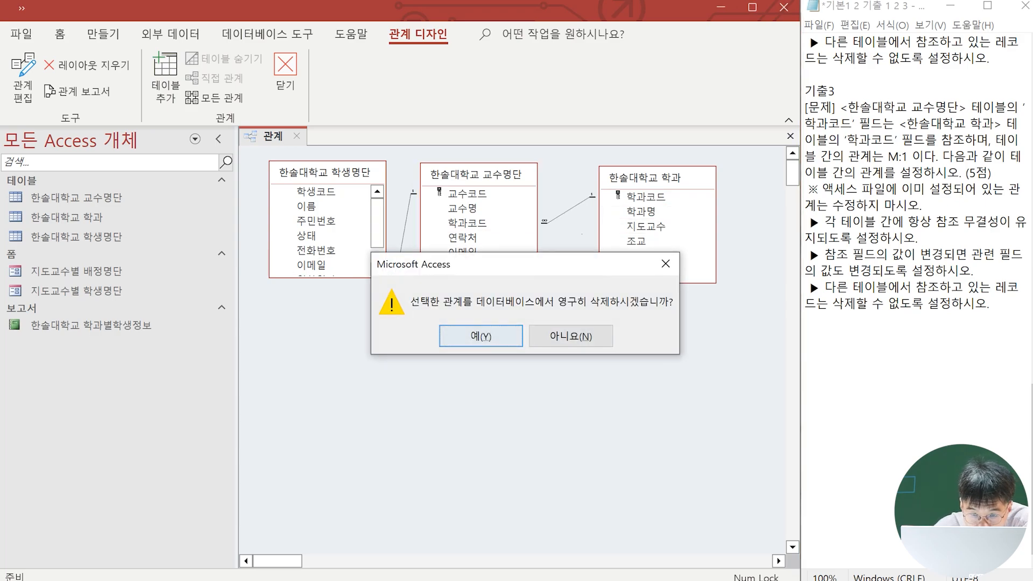
pyautogui.click(481, 336)
pyautogui.click(646, 197)
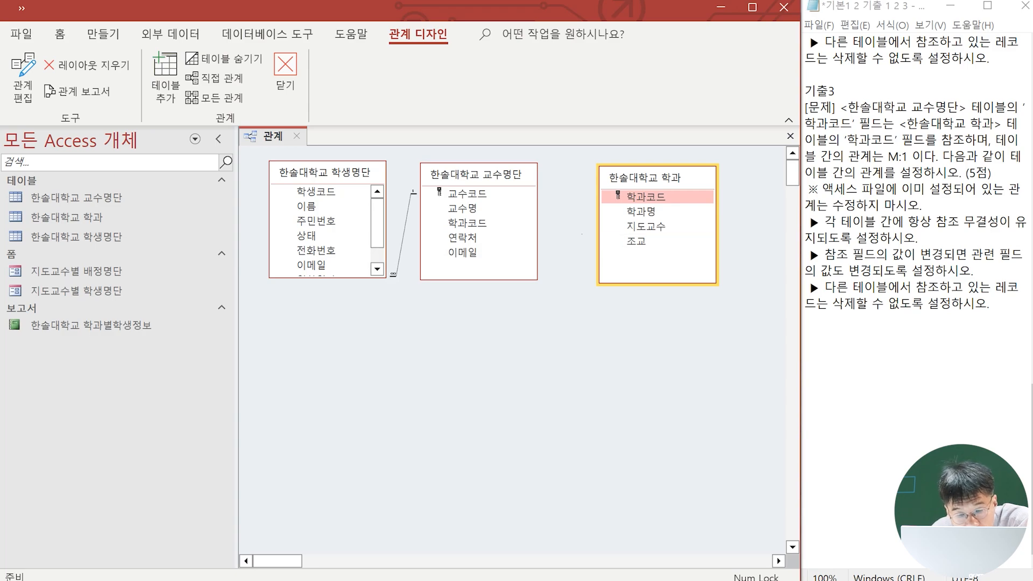
pyautogui.press('Delete')
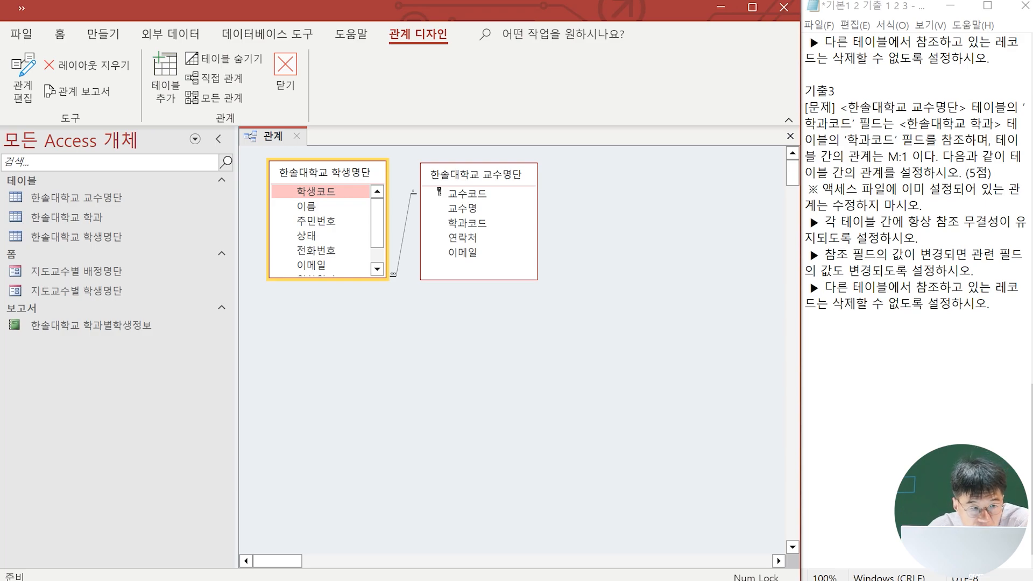
# Step: Add the 한솔대학교 학과 table below 한솔대학교 교수명단 in the relationships layout and remove it again
pyautogui.click(166, 75)
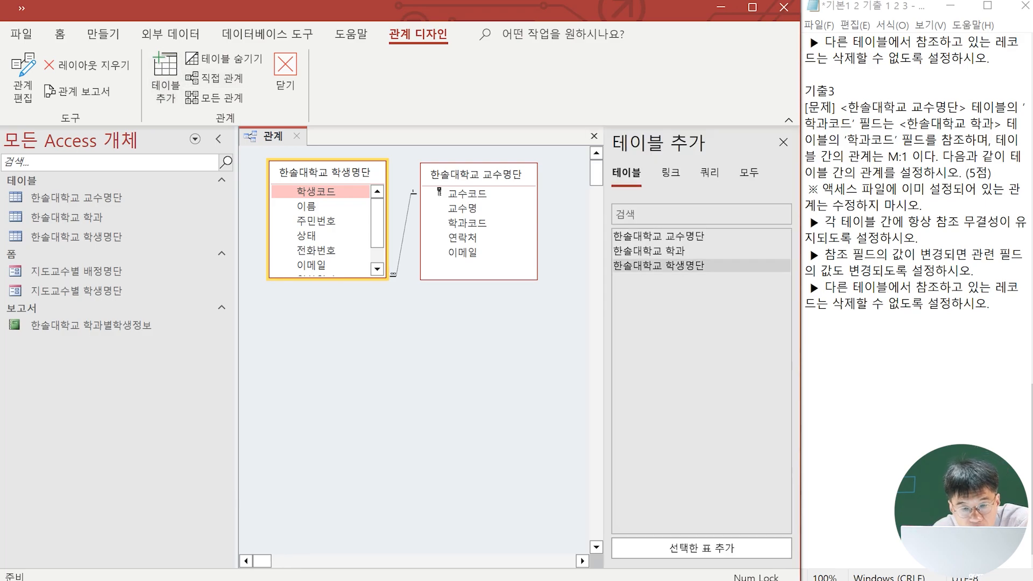
pyautogui.doubleClick(649, 251)
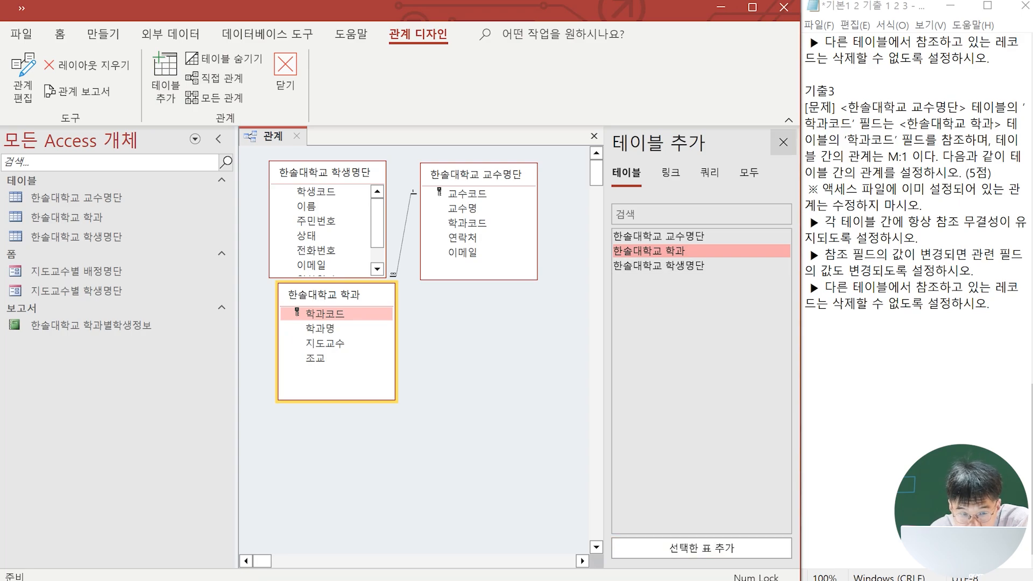
pyautogui.moveTo(341, 295); pyautogui.dragTo(487, 308)
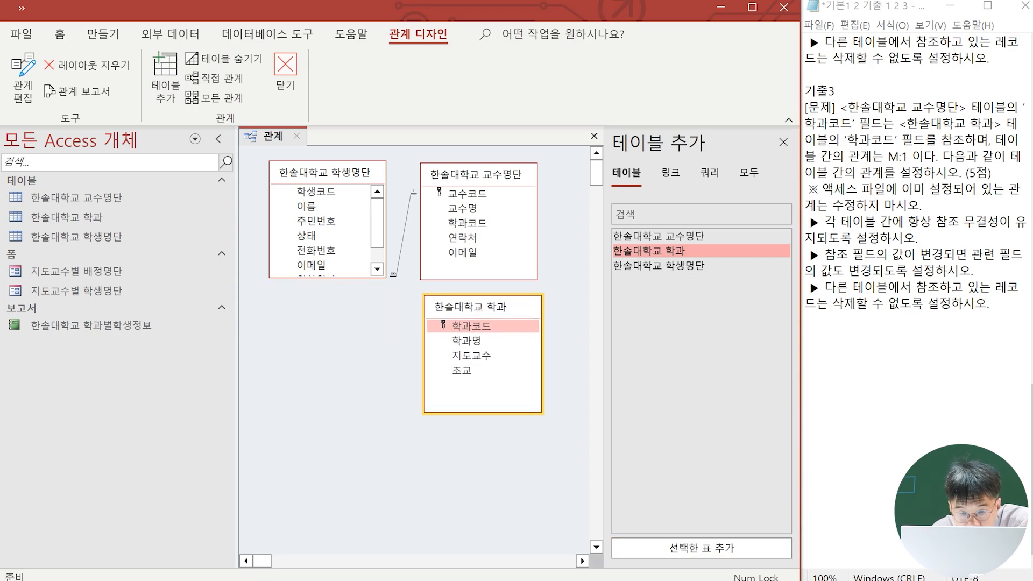
pyautogui.click(784, 142)
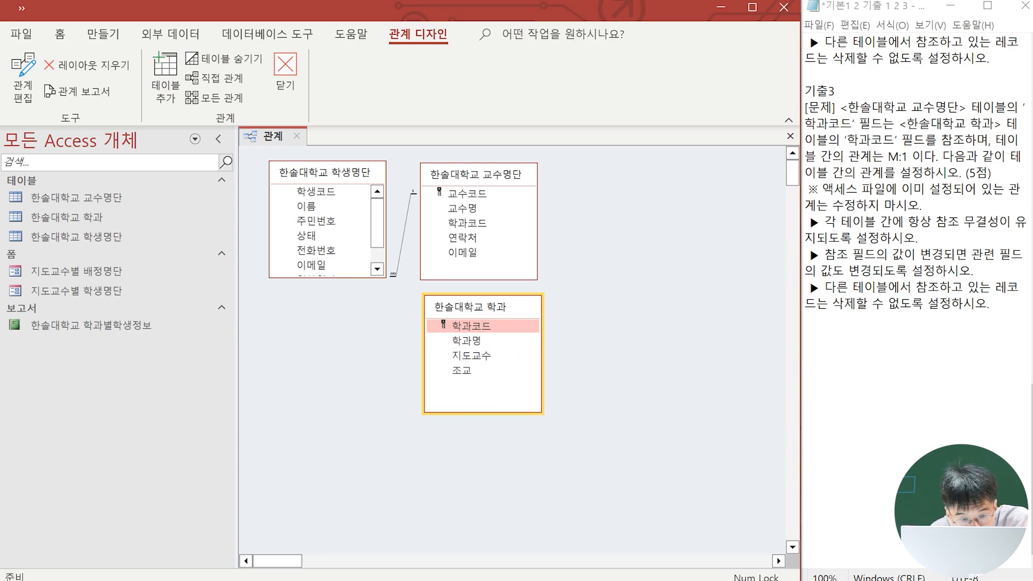
pyautogui.press('Delete')
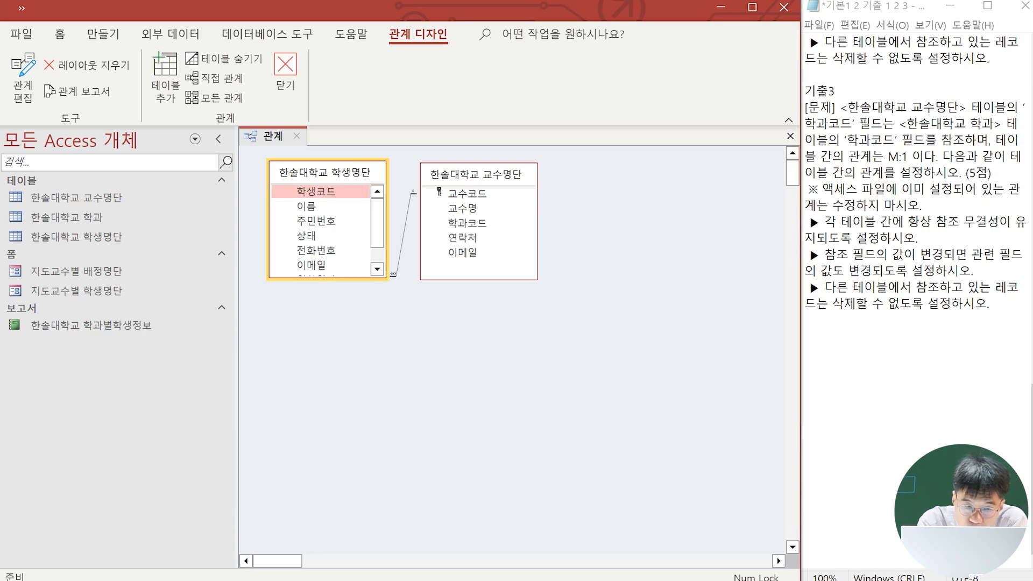